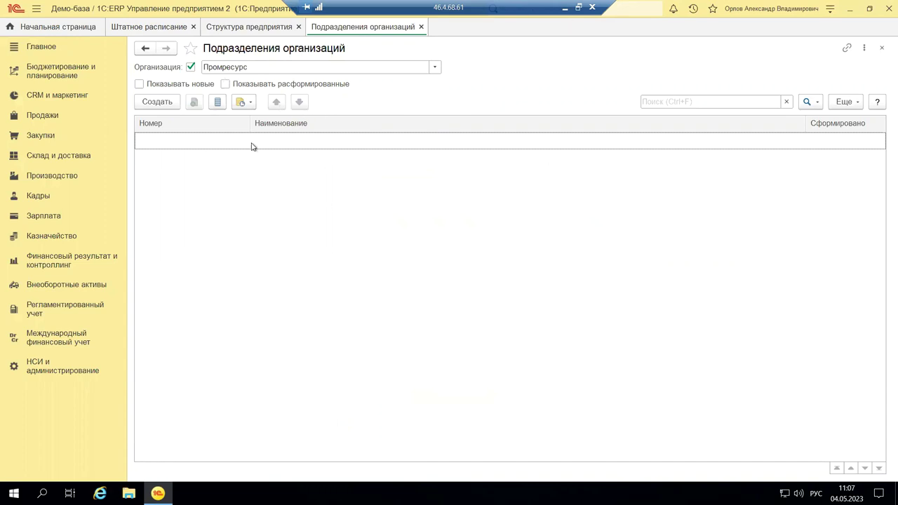
# - View the blank form for a new division of the organization Промресурс and close it without saving
pyautogui.click(158, 102)
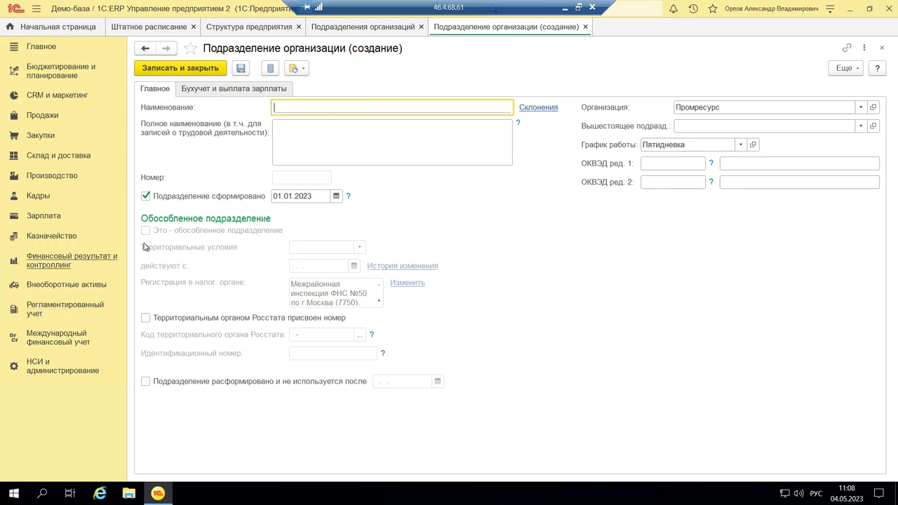
pyautogui.click(882, 49)
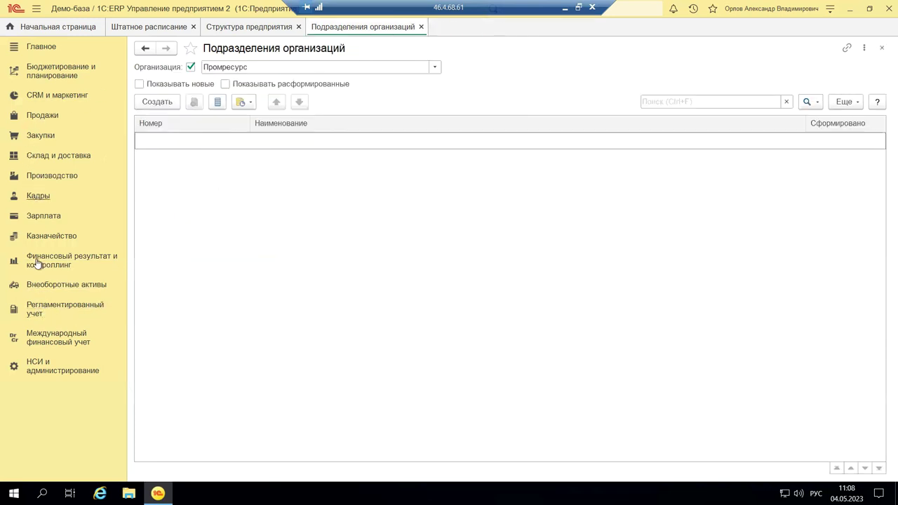
# - Show the enterprise structure (Структура предприятия) and collapse its Торговое направление branch
pyautogui.click(41, 367)
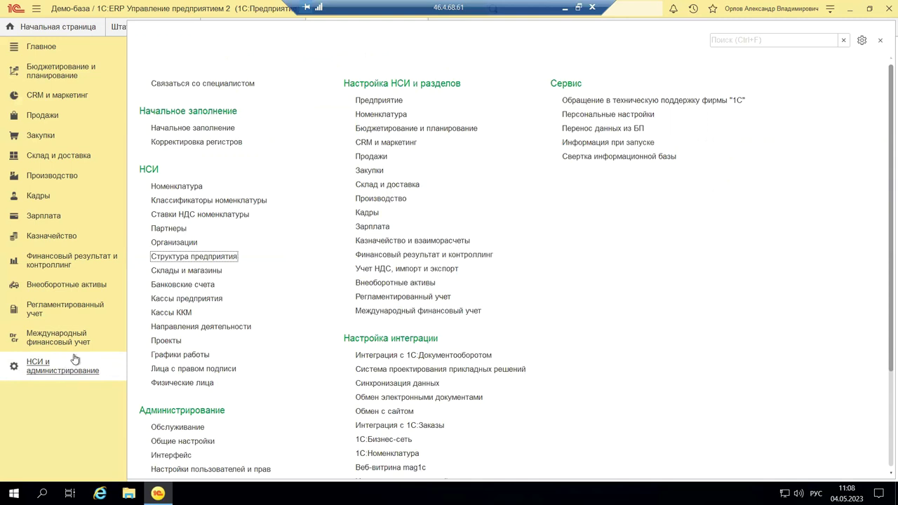
pyautogui.click(189, 257)
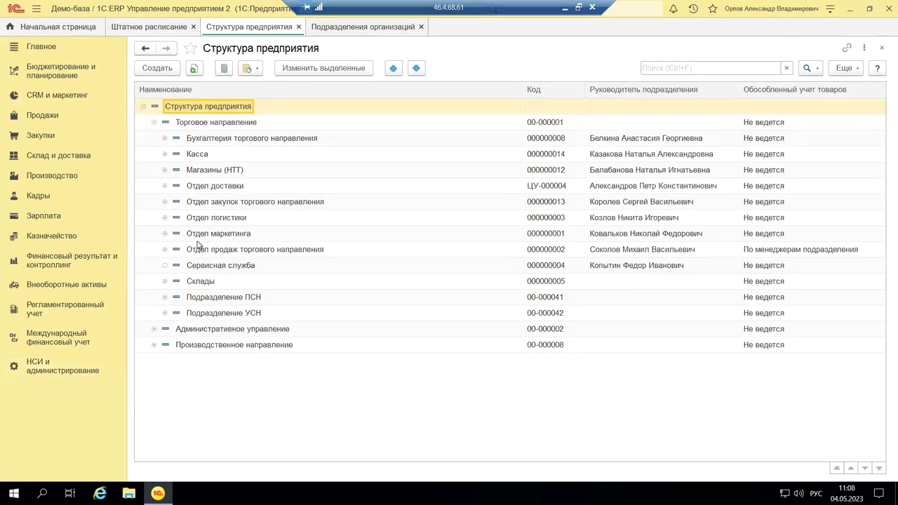
pyautogui.click(154, 122)
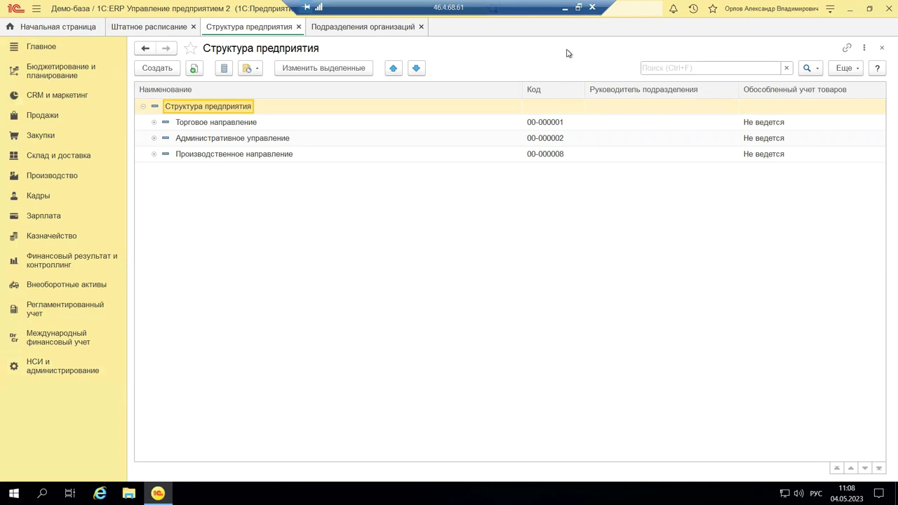
# - Switch to Зарплата и управление персоналом and examine the department and job title of the first position in Штатное расписание
pyautogui.click(565, 7)
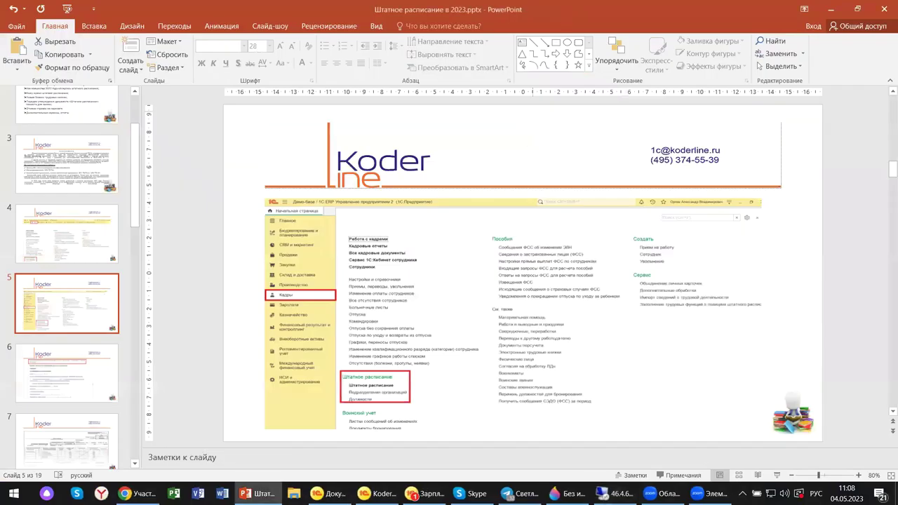
pyautogui.moveTo(379, 493)
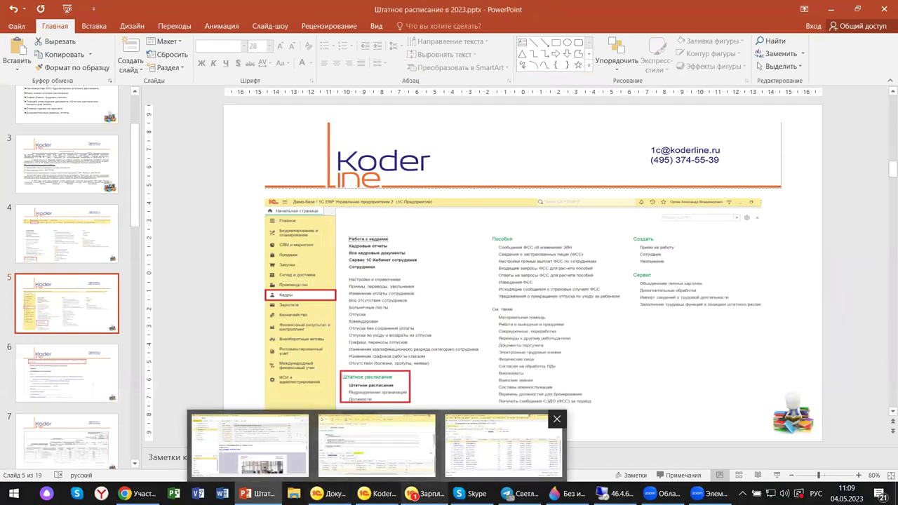
pyautogui.click(504, 446)
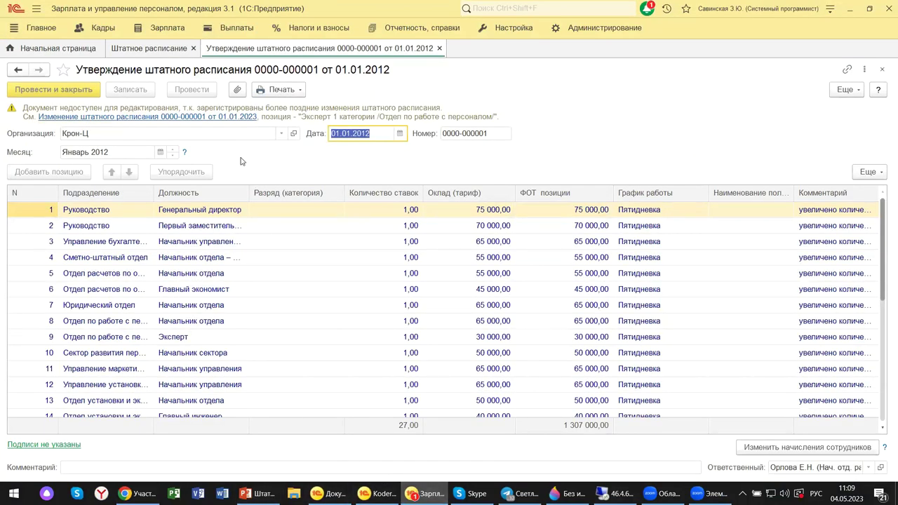
pyautogui.click(105, 30)
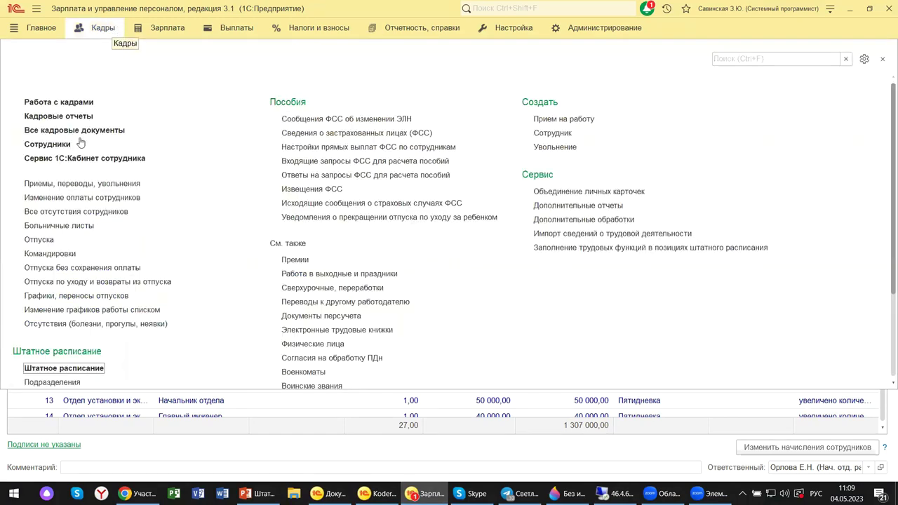
pyautogui.scroll(-1, 85, 348)
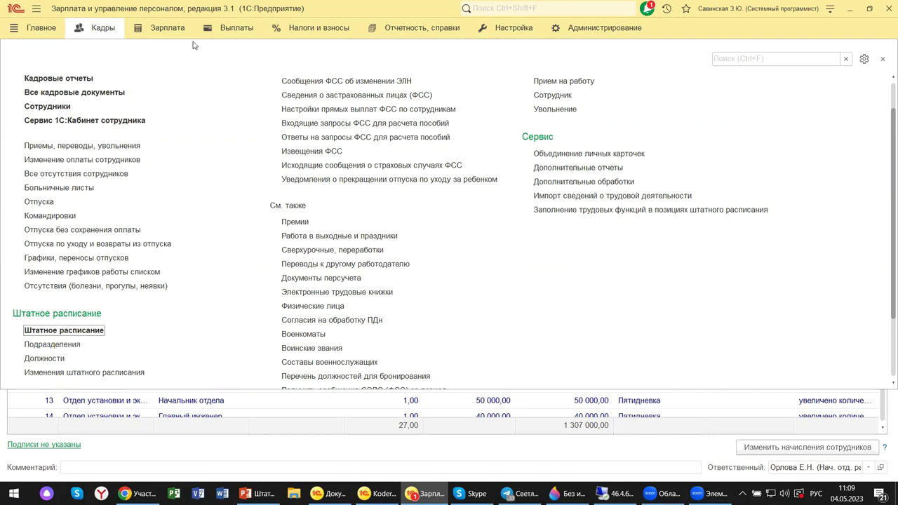
pyautogui.click(64, 330)
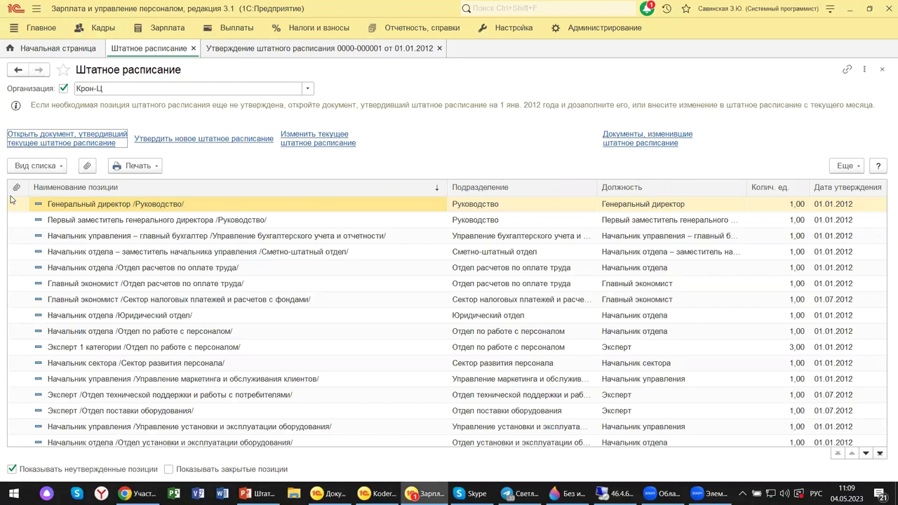
pyautogui.click(672, 204)
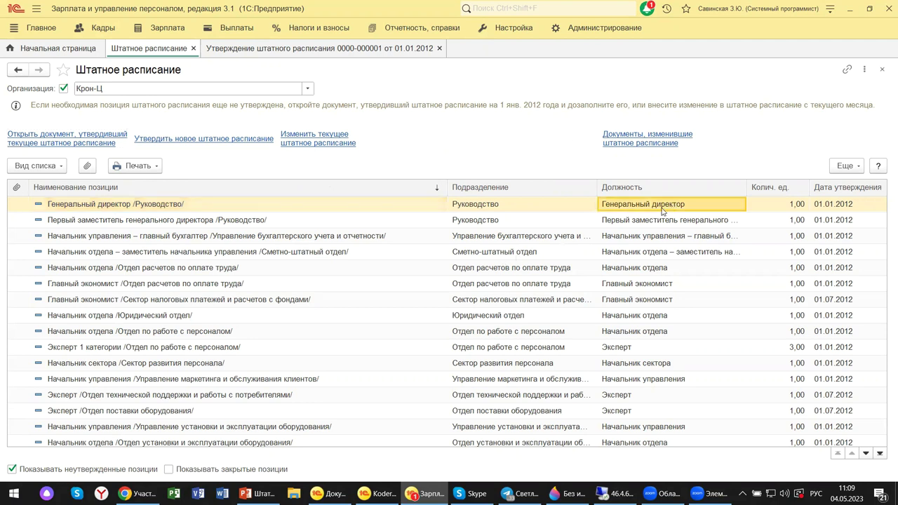
pyautogui.click(503, 209)
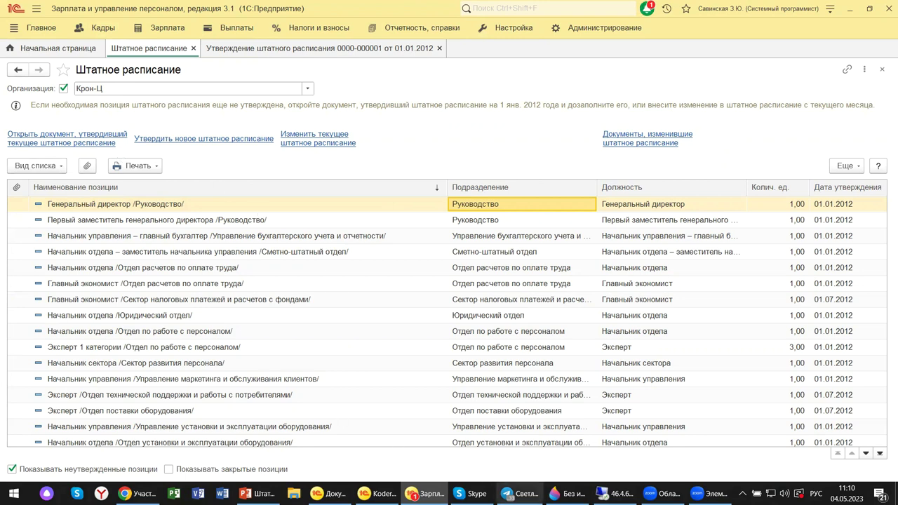
# - Switch to the PowerPoint presentation and show slide 6 with the sample order approving the staffing table
pyautogui.moveTo(520, 494)
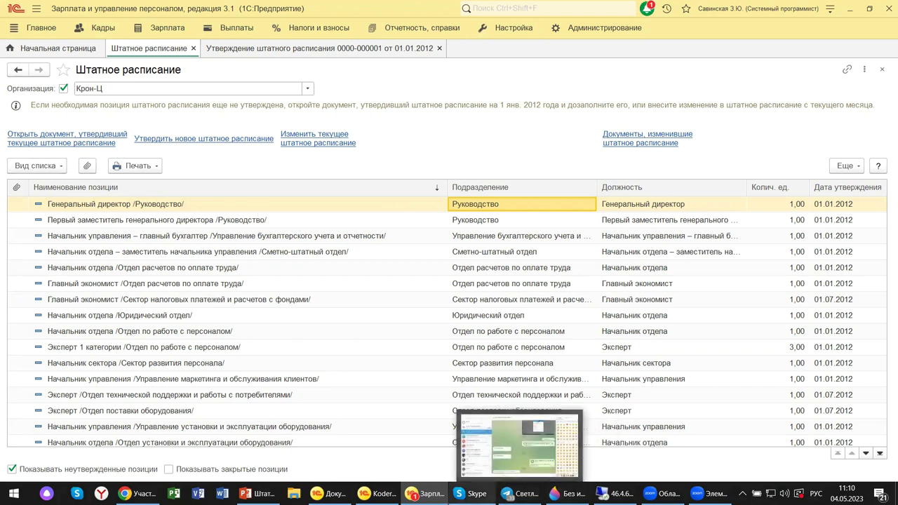
pyautogui.moveTo(430, 494)
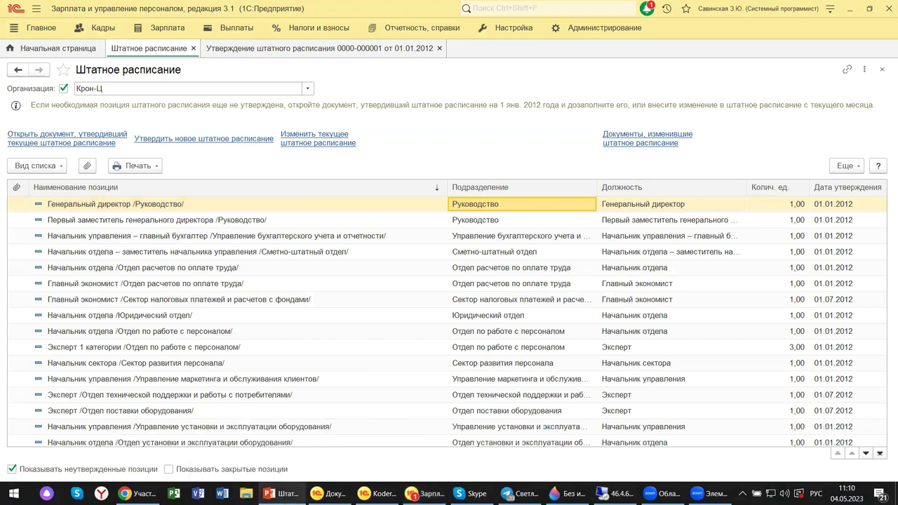
pyautogui.hotkey('alt', 'Tab')
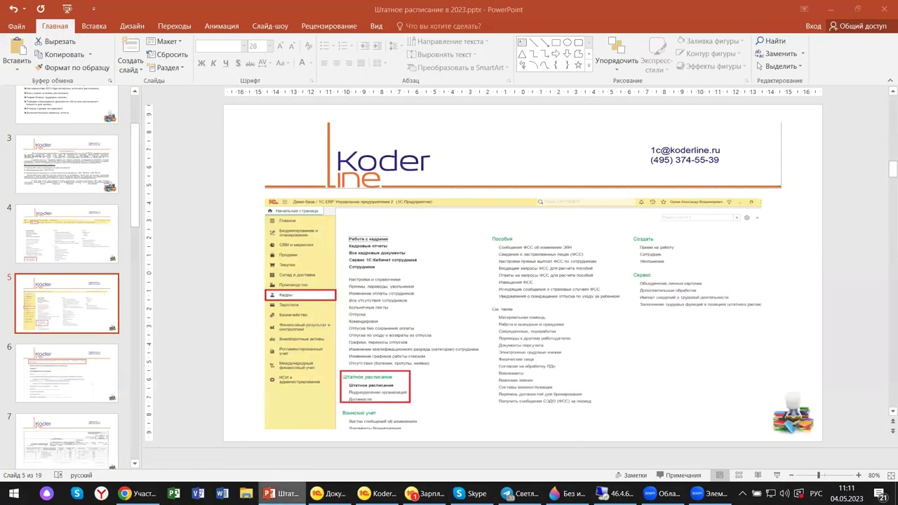
pyautogui.click(63, 385)
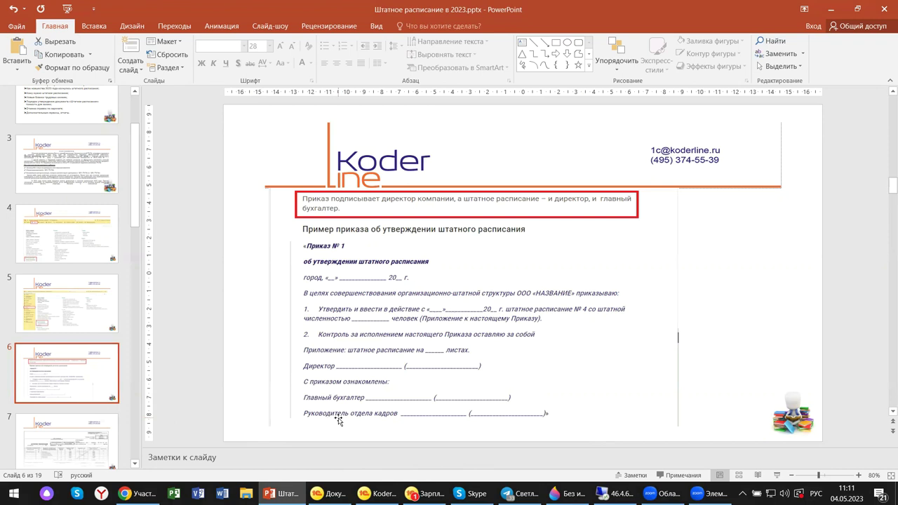
pyautogui.moveTo(320, 367); pyautogui.dragTo(322, 367)
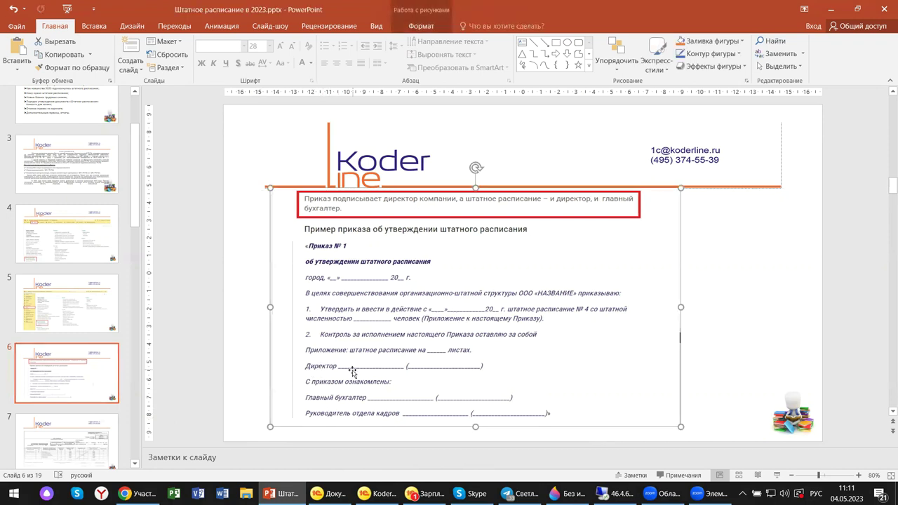
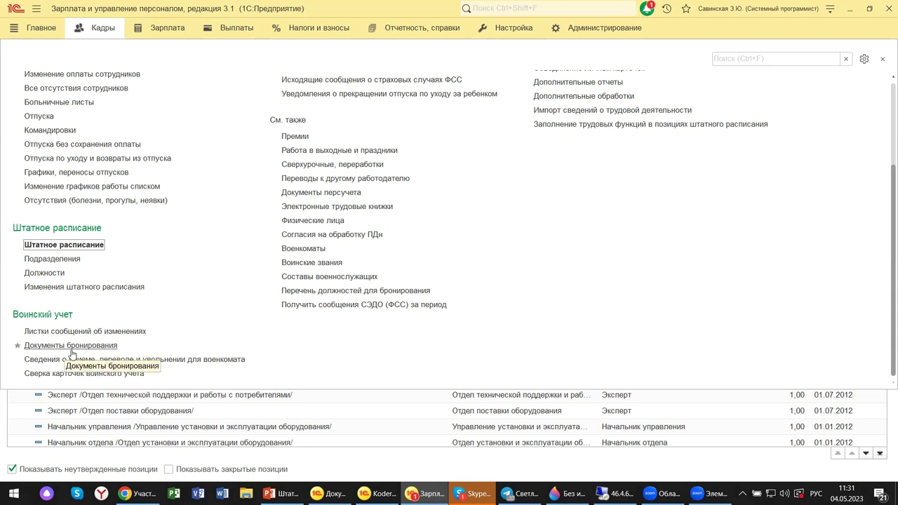
# - Open the military registration list Листки сообщений об изменениях and start a new document in it
pyautogui.click(81, 331)
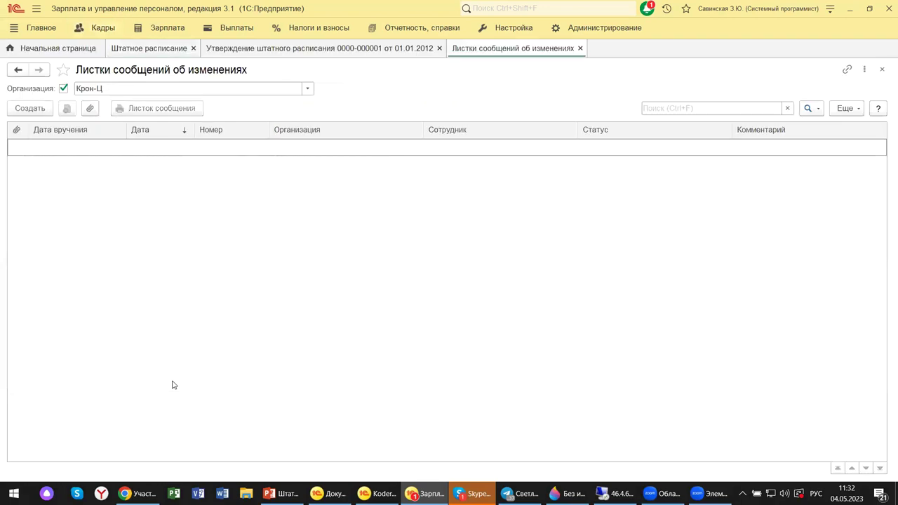
pyautogui.click(36, 115)
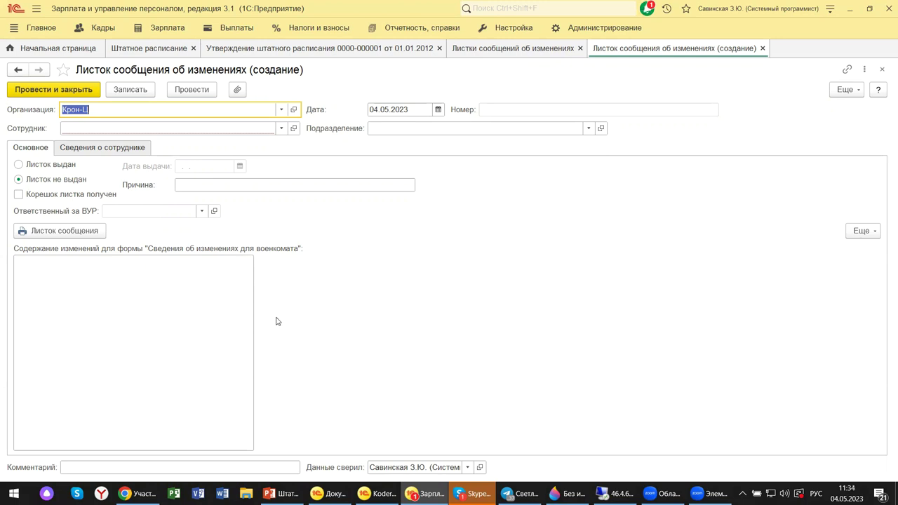
# - Switch to the PowerPoint presentation and view slides 17 and 18 on military registration settings
pyautogui.moveTo(519, 493)
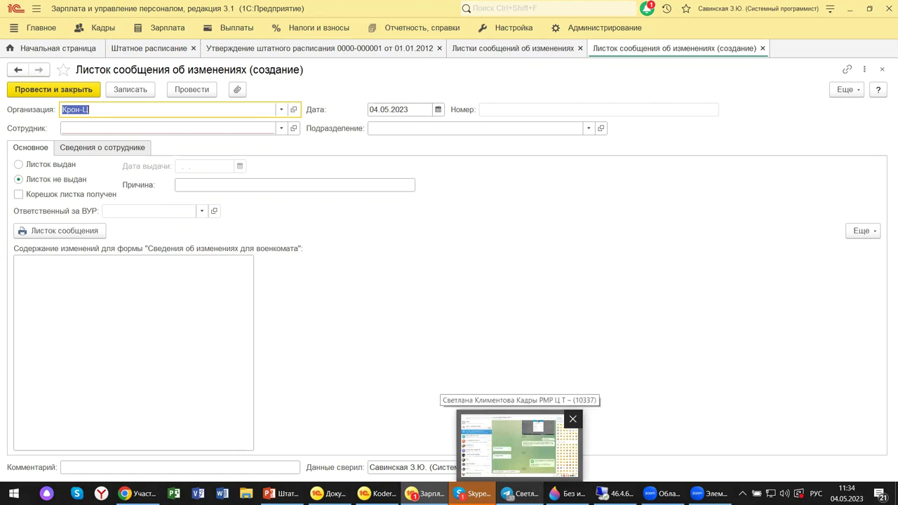
pyautogui.moveTo(473, 493)
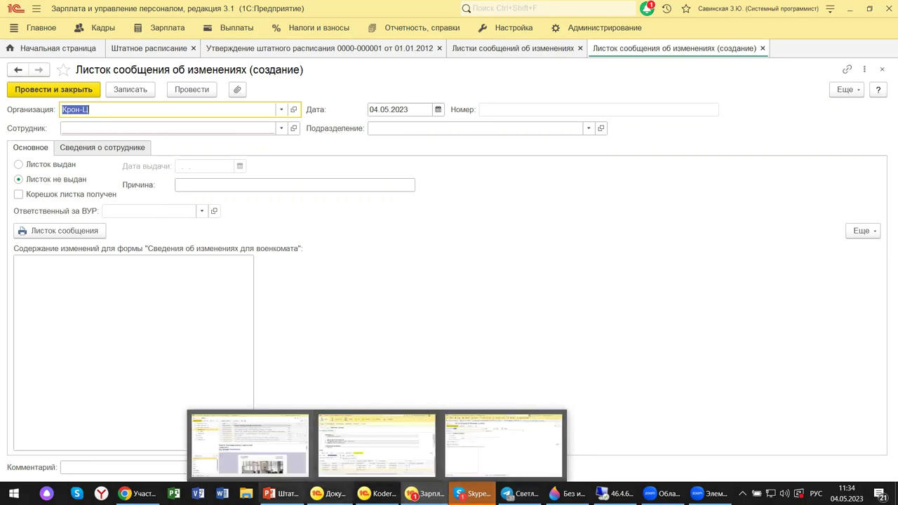
pyautogui.click(279, 494)
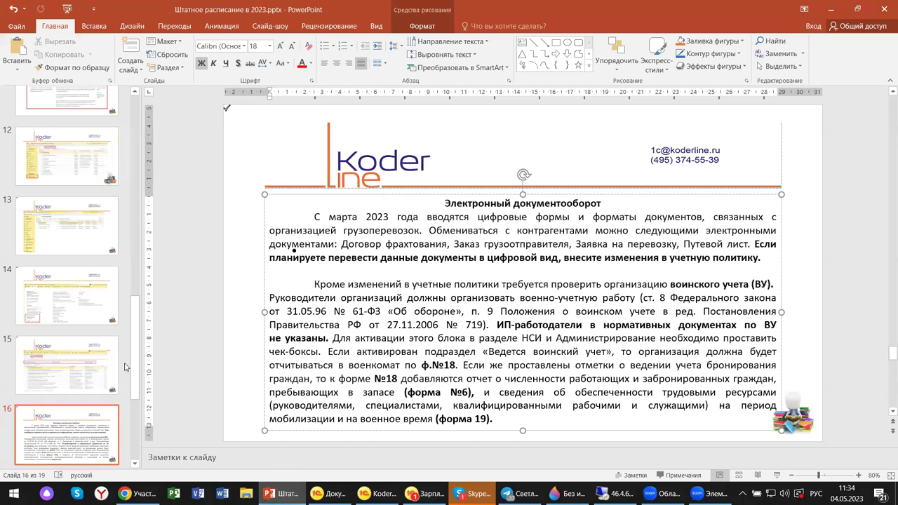
pyautogui.click(134, 382)
pyautogui.scroll(-3, 97, 339)
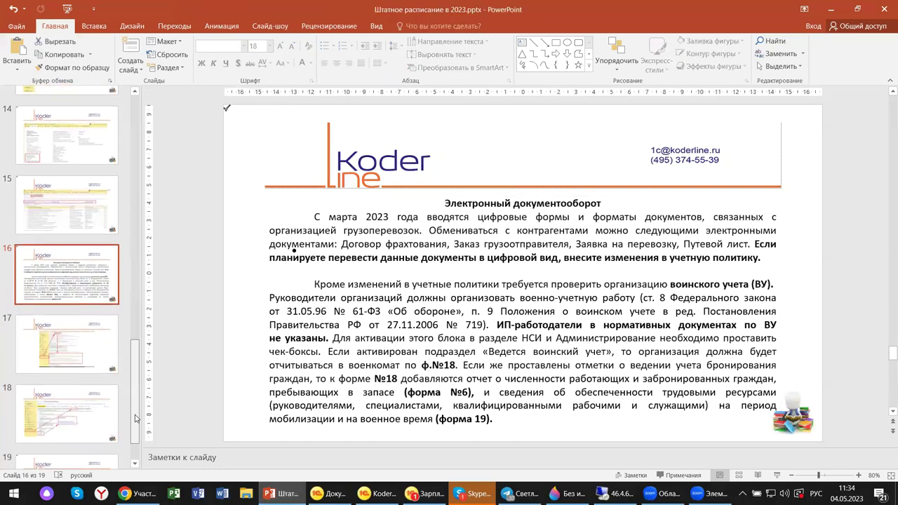
pyautogui.click(96, 338)
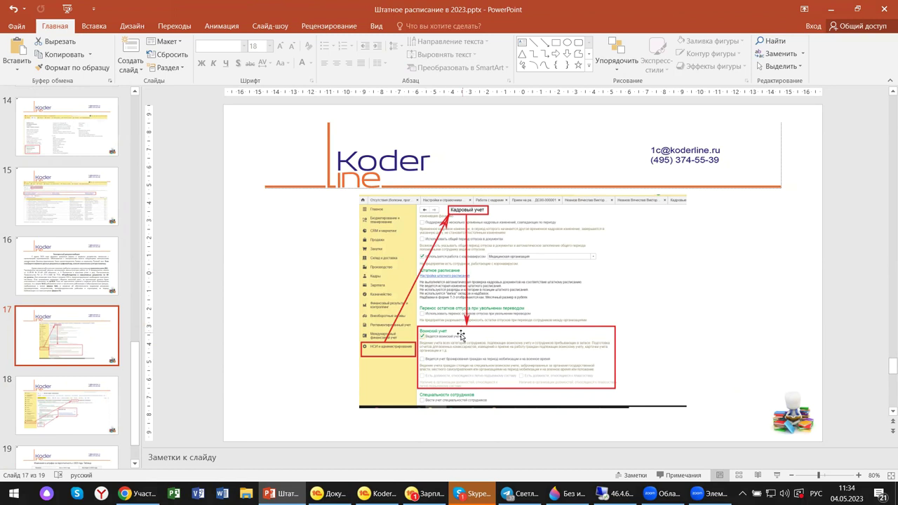
pyautogui.click(87, 420)
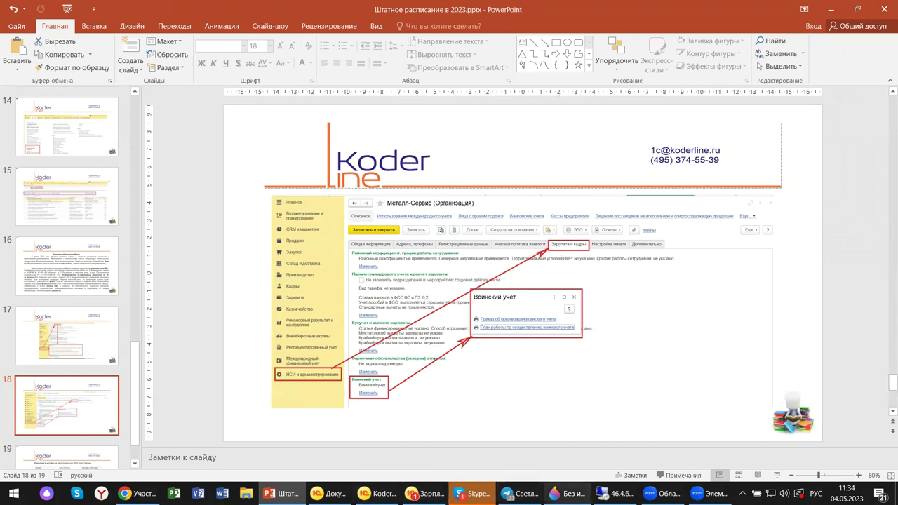
# - Switch to the remote 1C:ERP session and view the Воинский учет commands of the Кадры section
pyautogui.moveTo(611, 493)
pyautogui.click(610, 493)
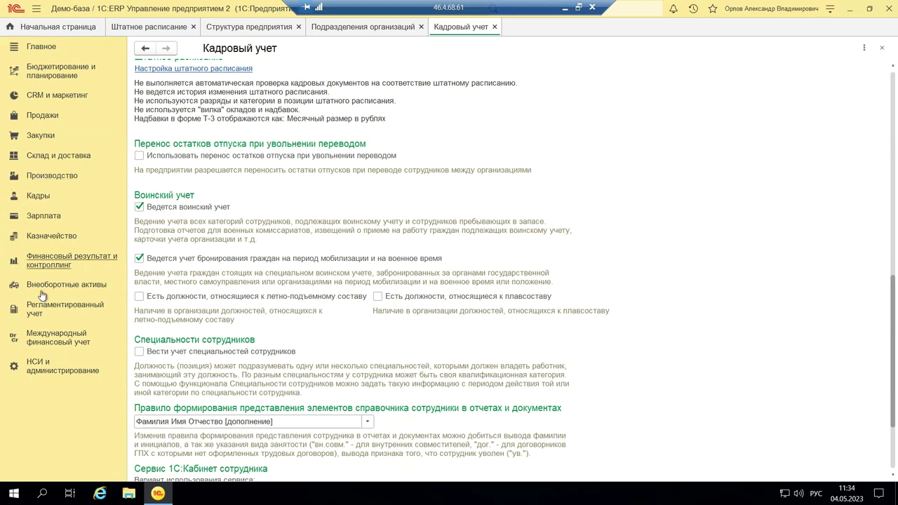
pyautogui.click(40, 198)
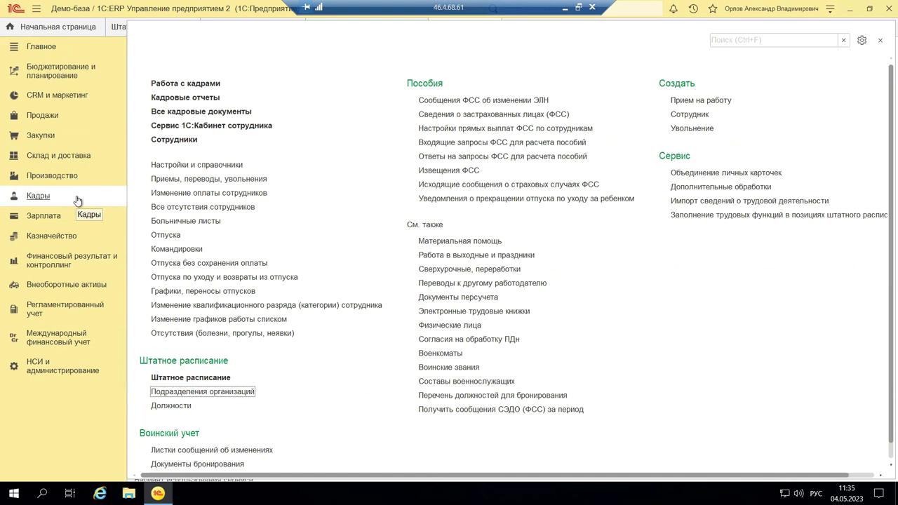
pyautogui.scroll(-1, 208, 427)
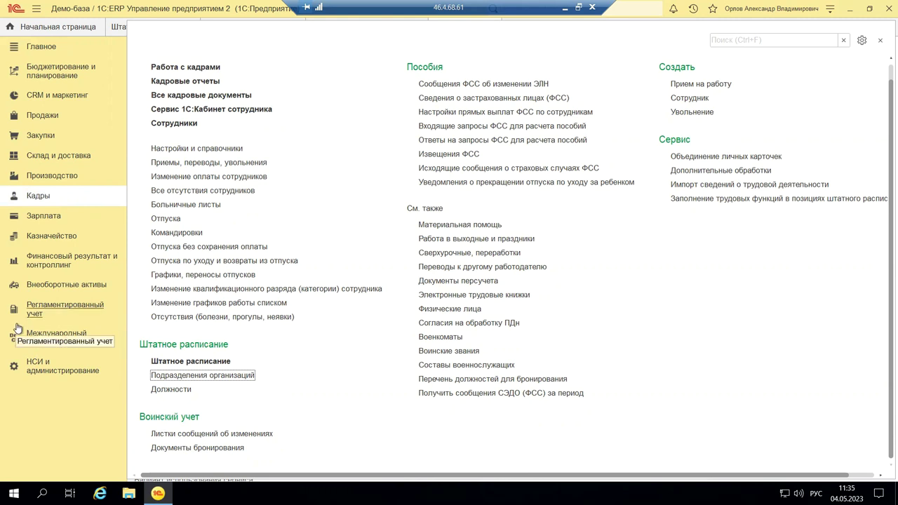
# - Open the card of the organization Андромеда Плюс and review its accounting policy and tax settings
pyautogui.click(39, 370)
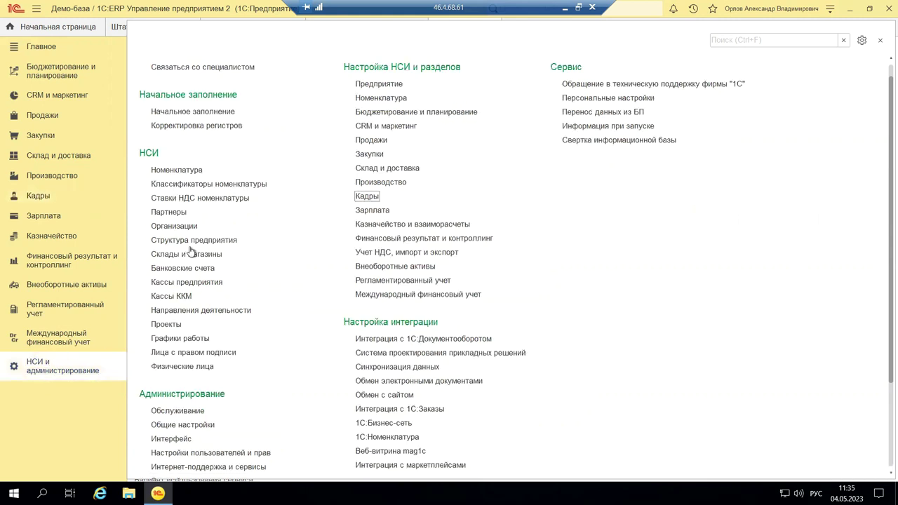
pyautogui.click(176, 230)
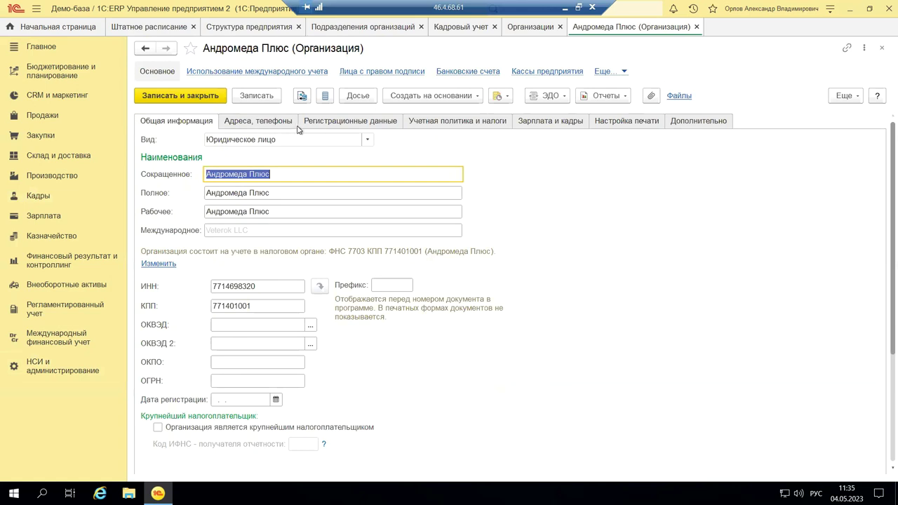
pyautogui.click(463, 123)
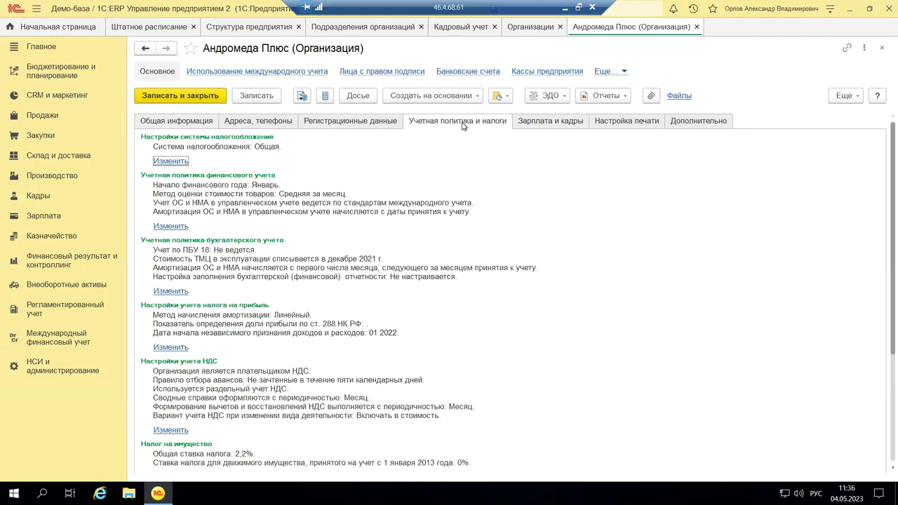
pyautogui.scroll(-5, 364, 284)
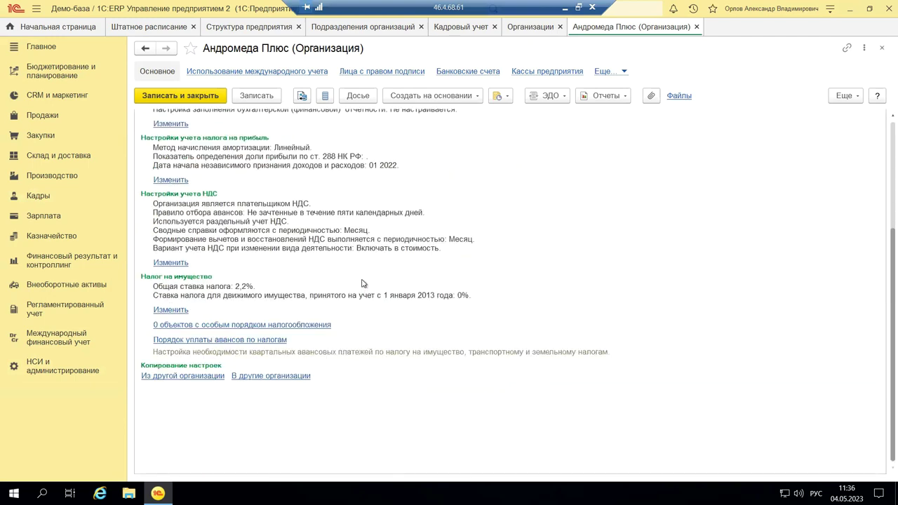
pyautogui.scroll(5, 363, 281)
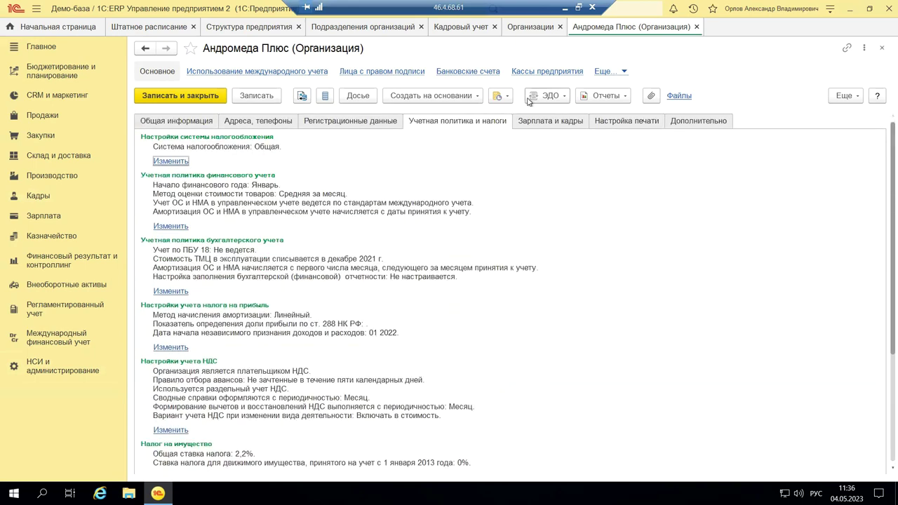
# - Open the organization's Воинский учет settings among its salary and HR parameters and review the print form Приказ об организации воинского учета
pyautogui.click(564, 122)
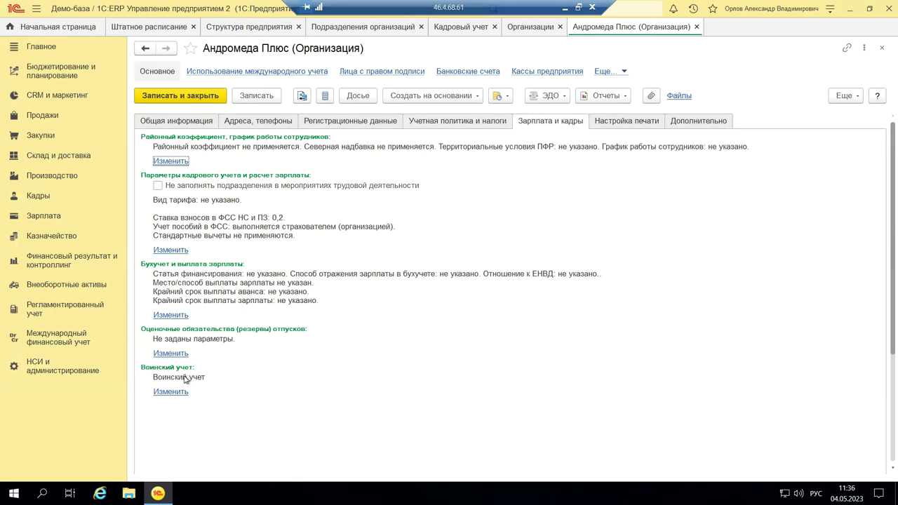
pyautogui.click(169, 392)
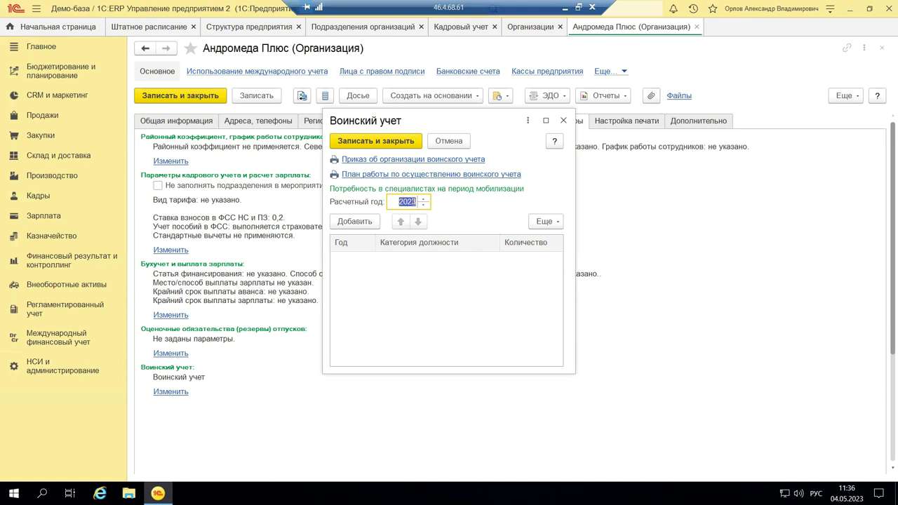
pyautogui.click(391, 160)
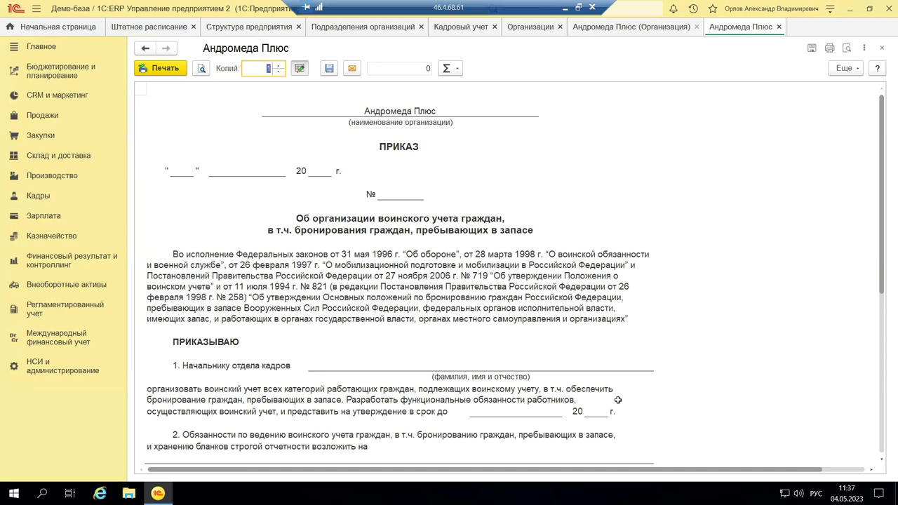
pyautogui.scroll(-3, 617, 400)
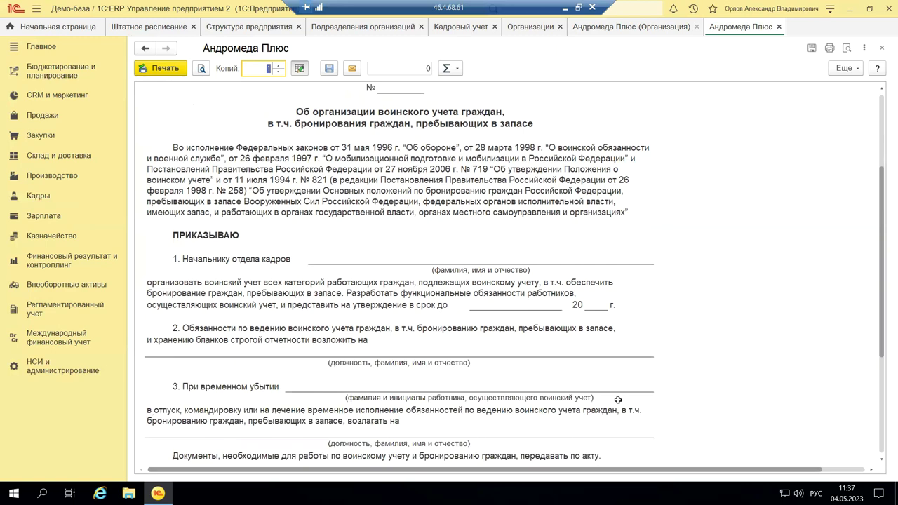
pyautogui.scroll(-6, 617, 403)
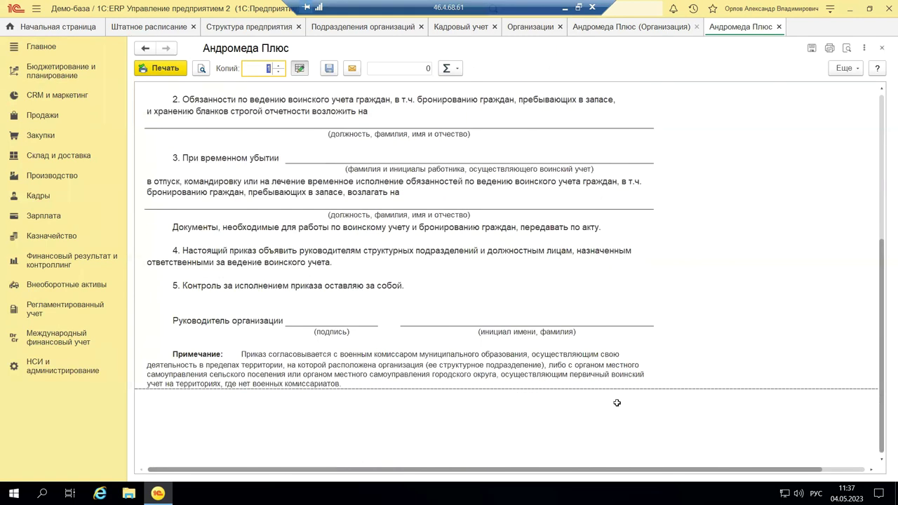
pyautogui.scroll(8, 617, 403)
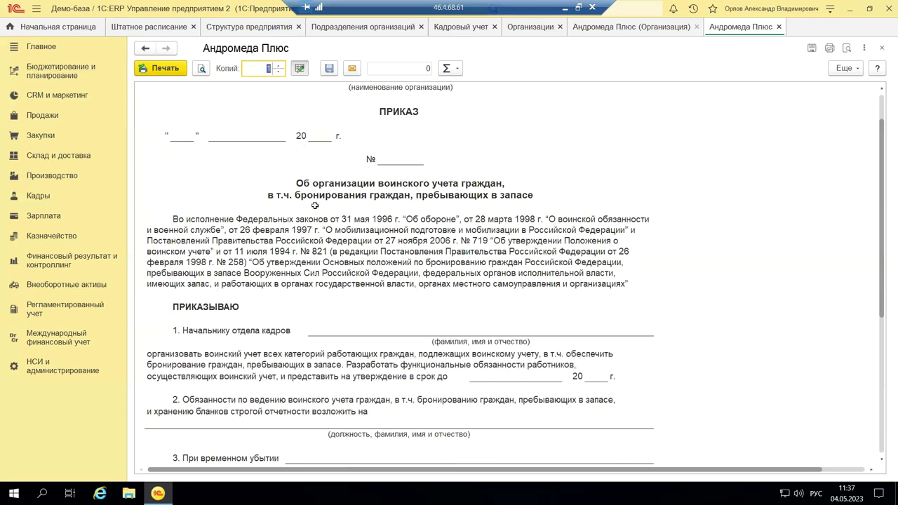
pyautogui.scroll(-9, 350, 279)
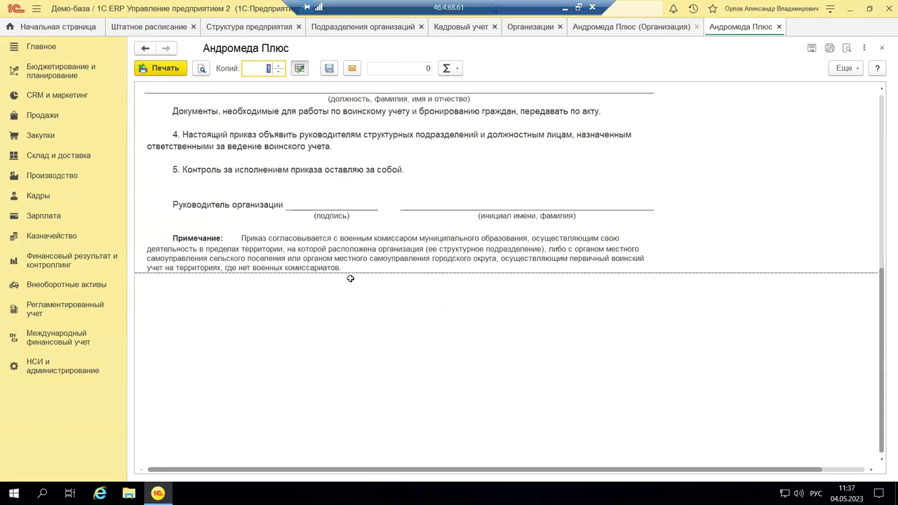
pyautogui.scroll(5, 355, 274)
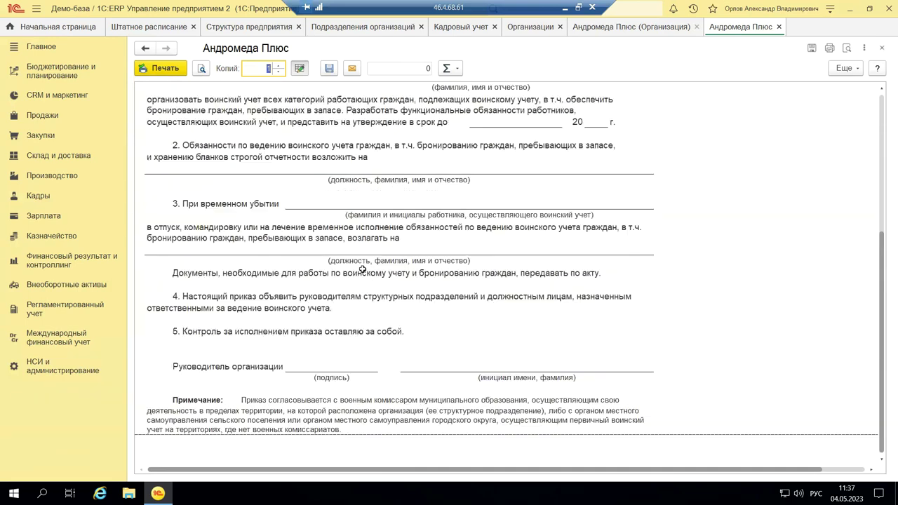
pyautogui.scroll(6, 362, 268)
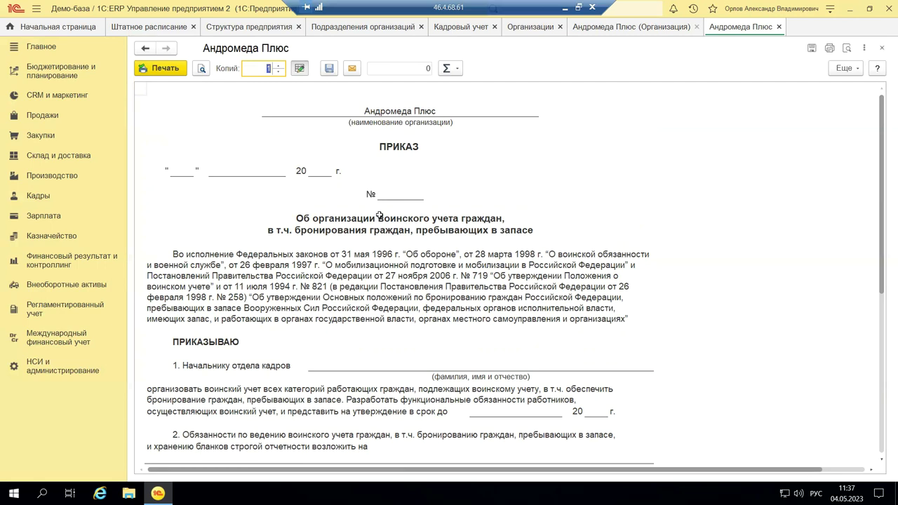
pyautogui.scroll(-3, 383, 210)
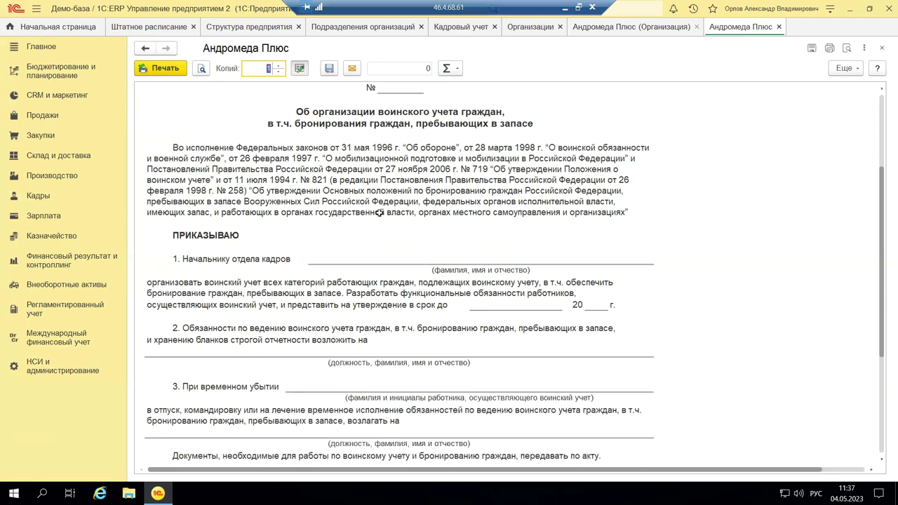
pyautogui.scroll(-5, 379, 213)
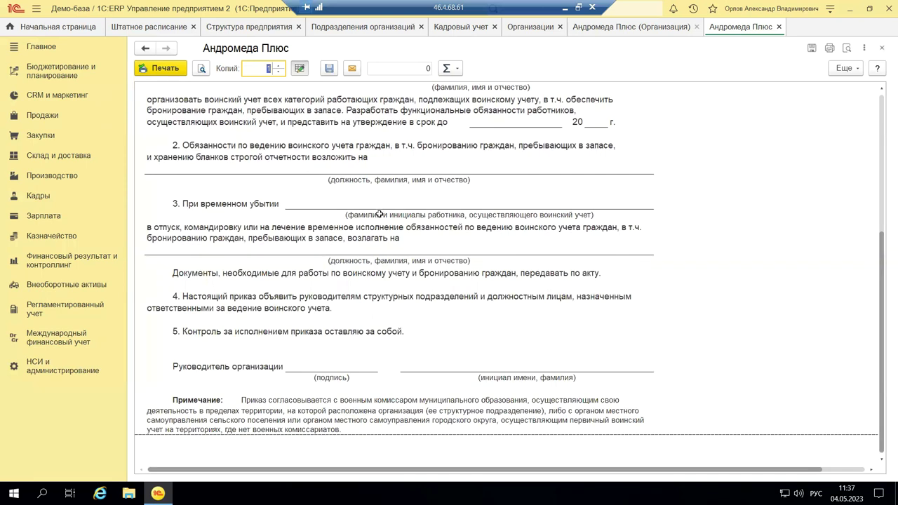
pyautogui.click(883, 49)
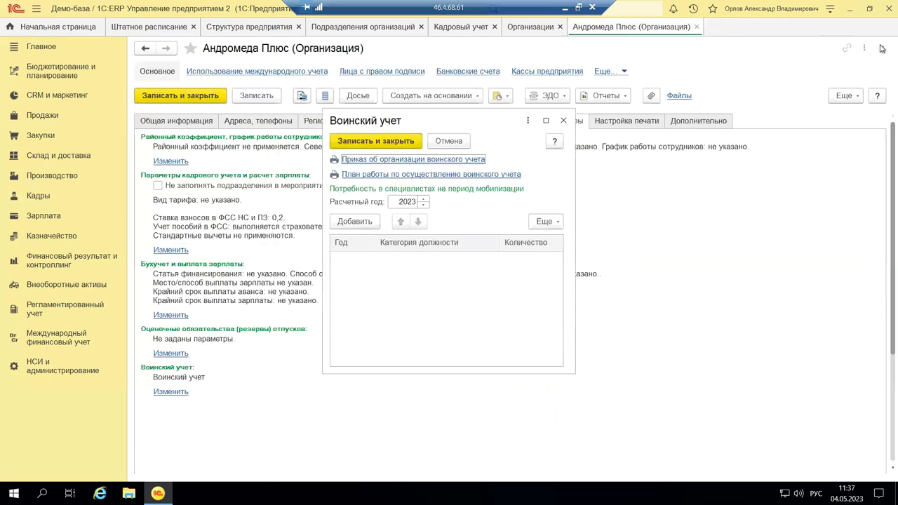
# - Review the print form План работы по осуществлению воинского учета, and close it along with the Воинский учет settings
pyautogui.click(433, 174)
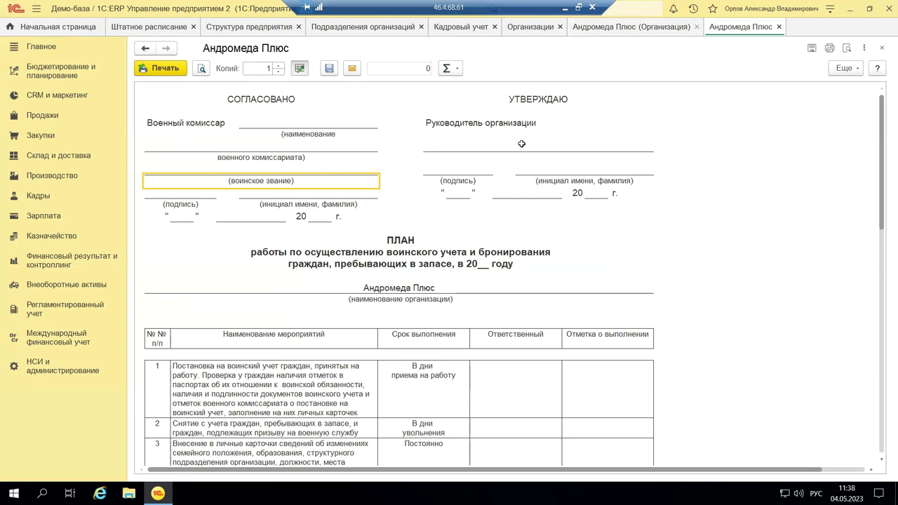
pyautogui.scroll(-2, 440, 249)
pyautogui.scroll(-2, 440, 248)
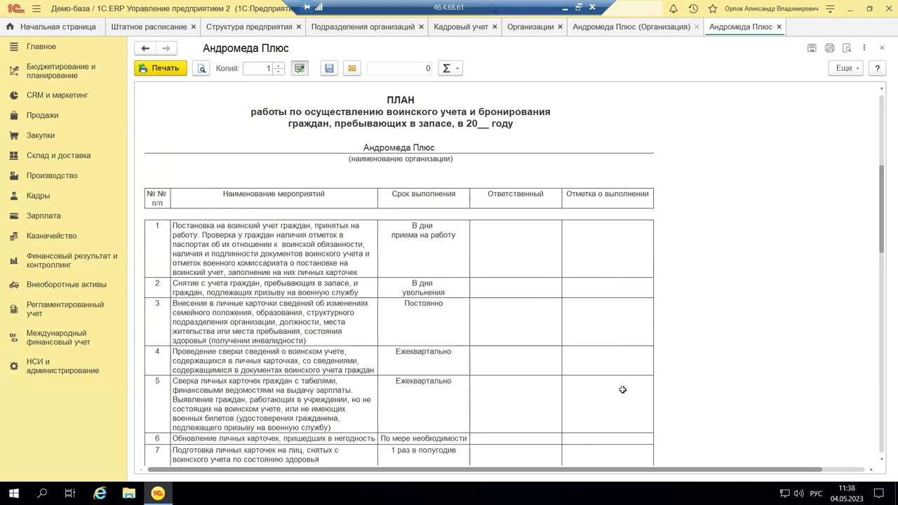
pyautogui.scroll(-5, 622, 387)
pyautogui.scroll(-8, 596, 342)
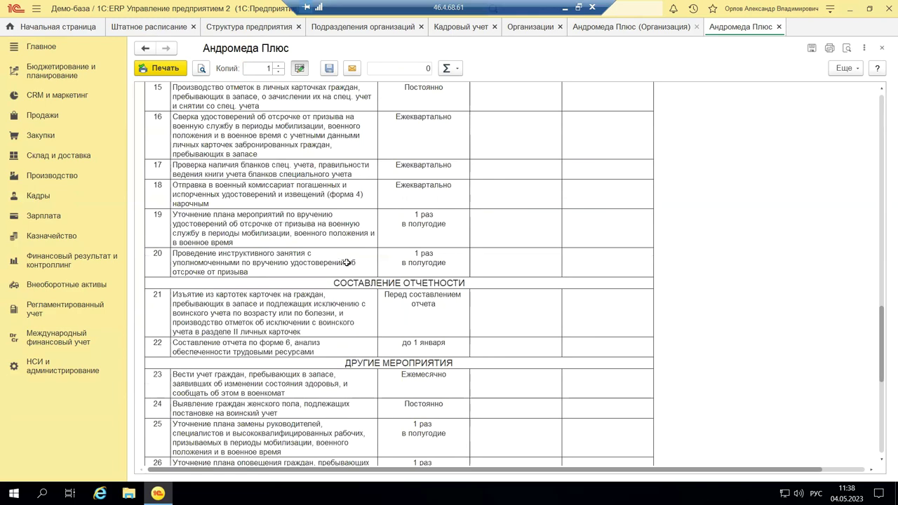
pyautogui.scroll(7, 345, 262)
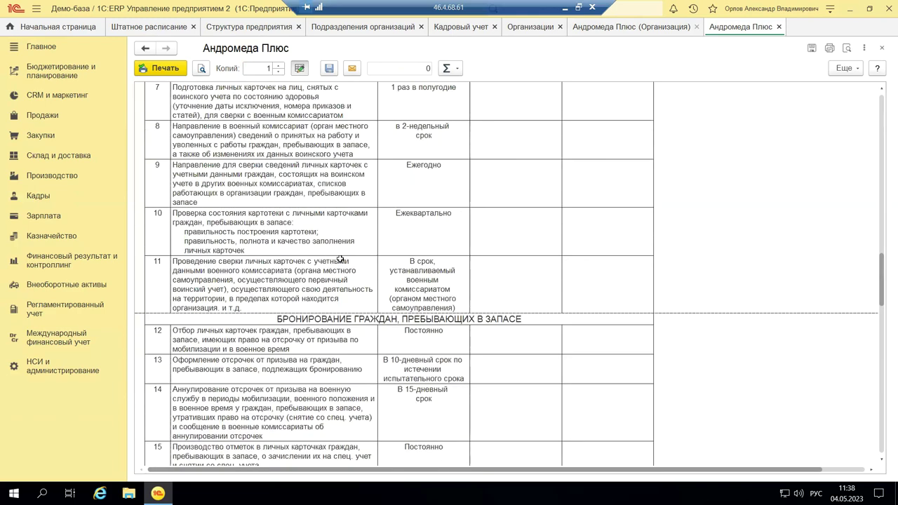
pyautogui.scroll(-7, 394, 273)
pyautogui.scroll(-7, 397, 278)
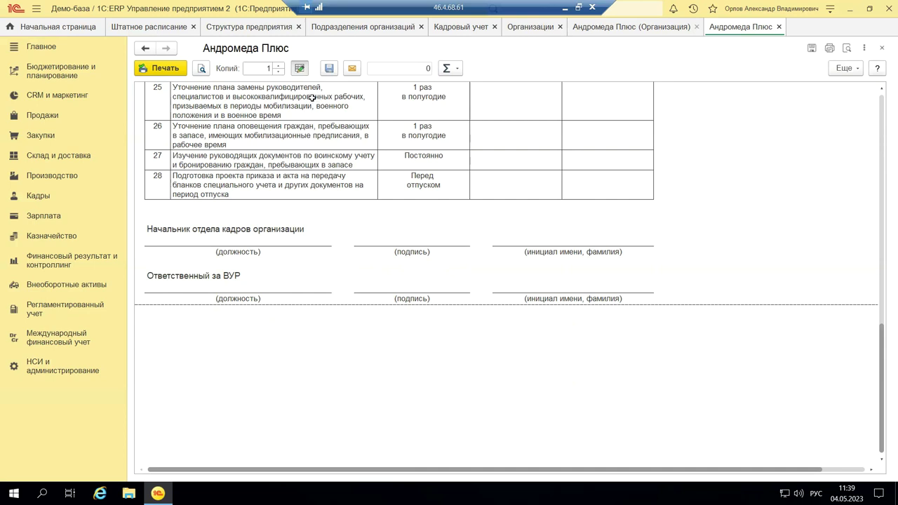
pyautogui.click(882, 49)
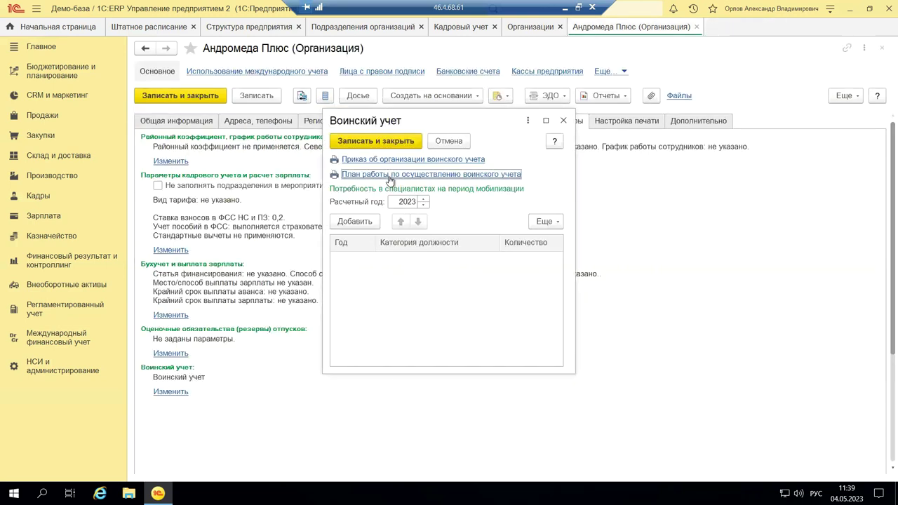
pyautogui.click(563, 122)
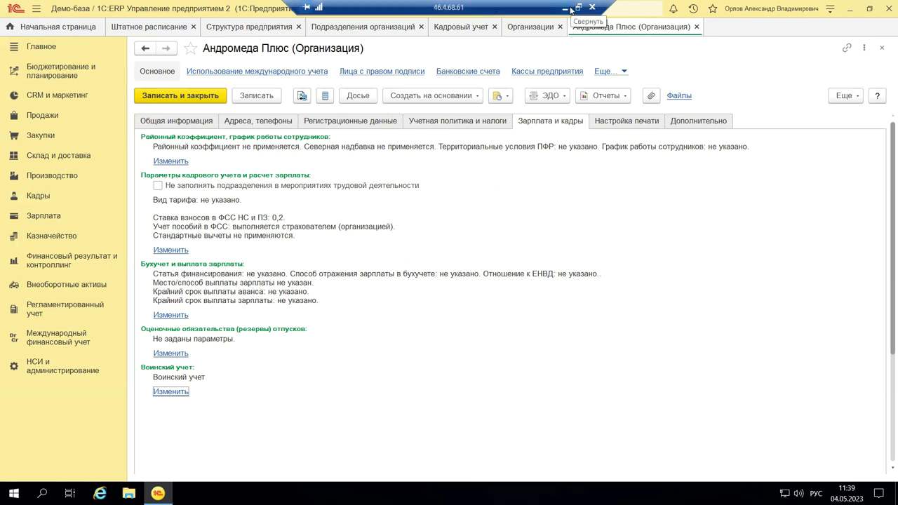
# - Switch to the PowerPoint presentation and view slide 19 on the 2023 changes to personal reporting fines
pyautogui.click(565, 7)
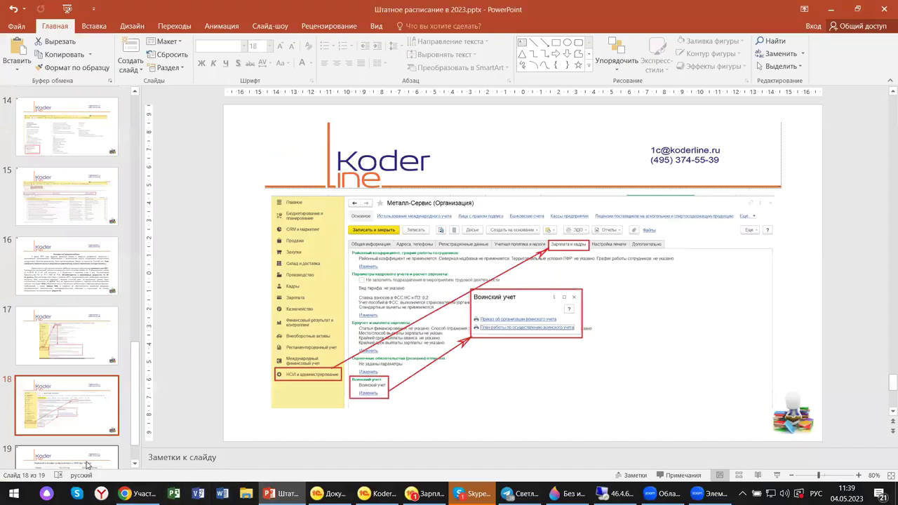
pyautogui.scroll(-2, 92, 435)
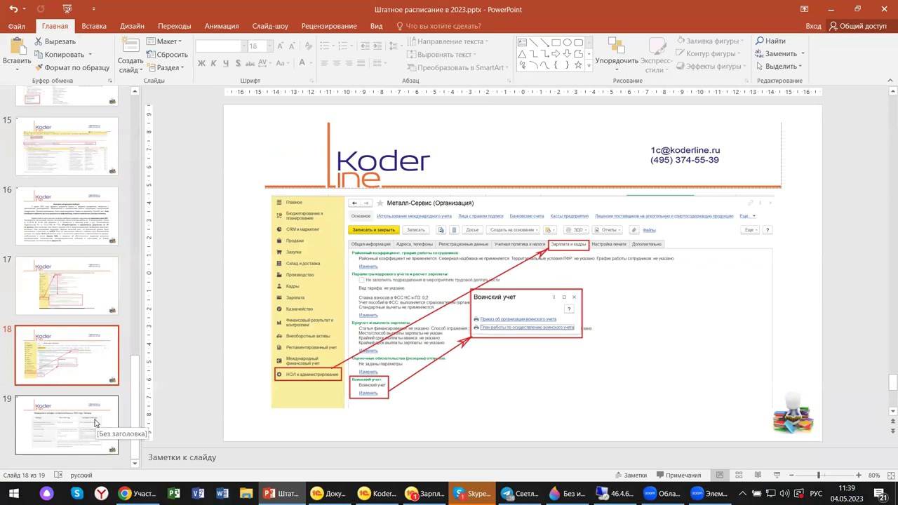
pyautogui.click(95, 419)
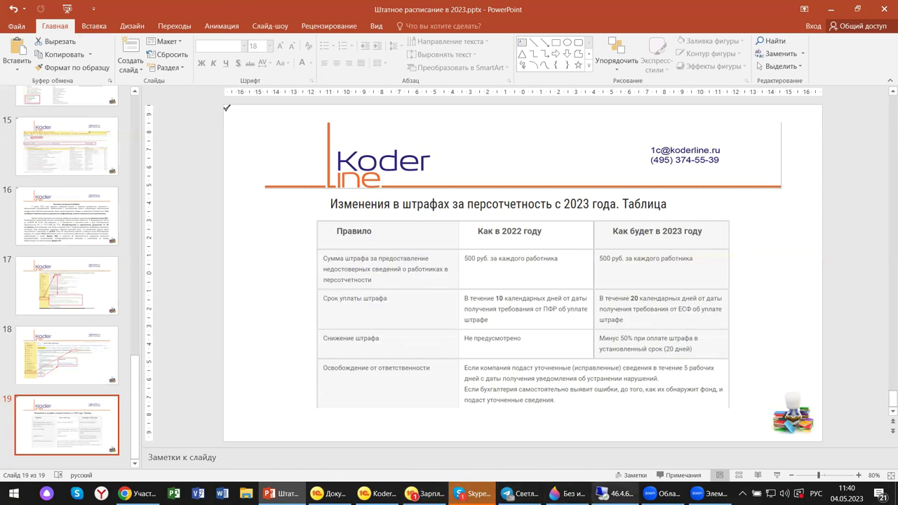
# - Switch to the remote 1C:ERP session, close the Андромеда Плюс card and look through the commands of the Зарплата section
pyautogui.click(623, 493)
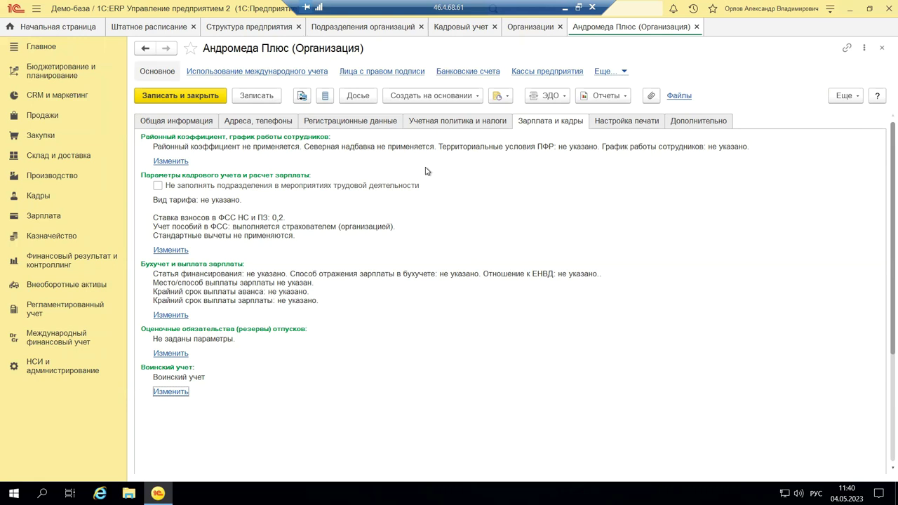
pyautogui.click(881, 50)
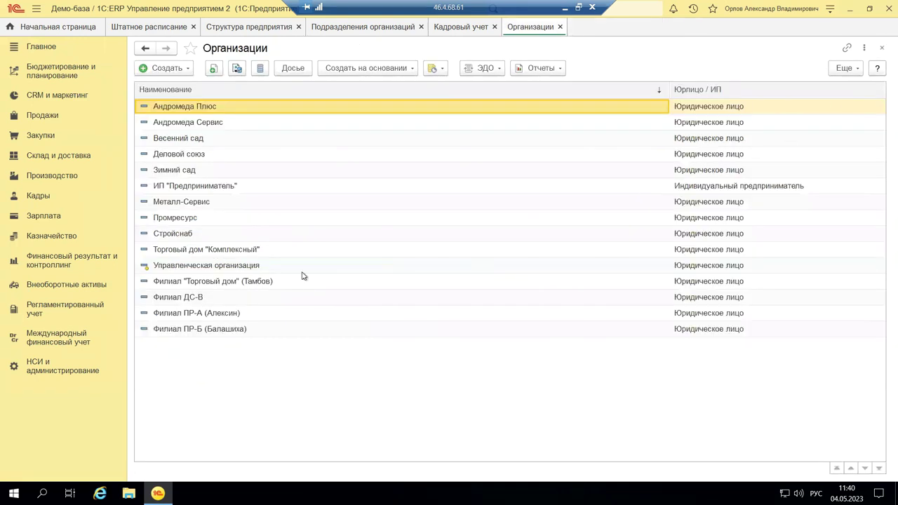
pyautogui.click(57, 219)
pyautogui.scroll(-1, 190, 294)
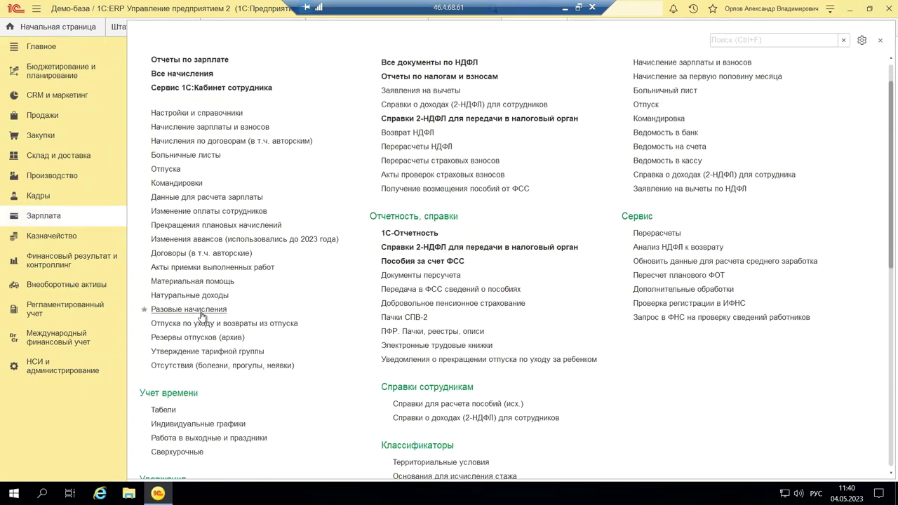
pyautogui.scroll(1, 200, 316)
pyautogui.scroll(-2, 203, 315)
pyautogui.scroll(-8, 204, 315)
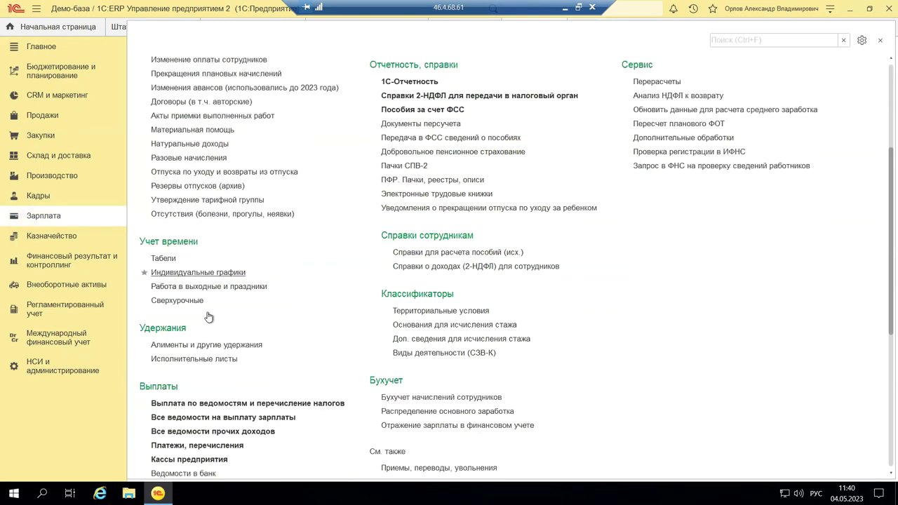
pyautogui.scroll(-2, 214, 316)
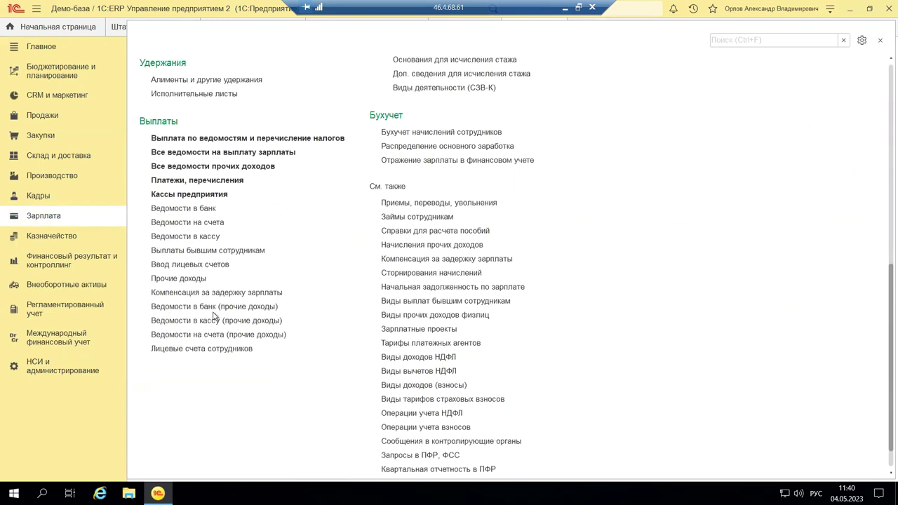
pyautogui.scroll(-1, 214, 316)
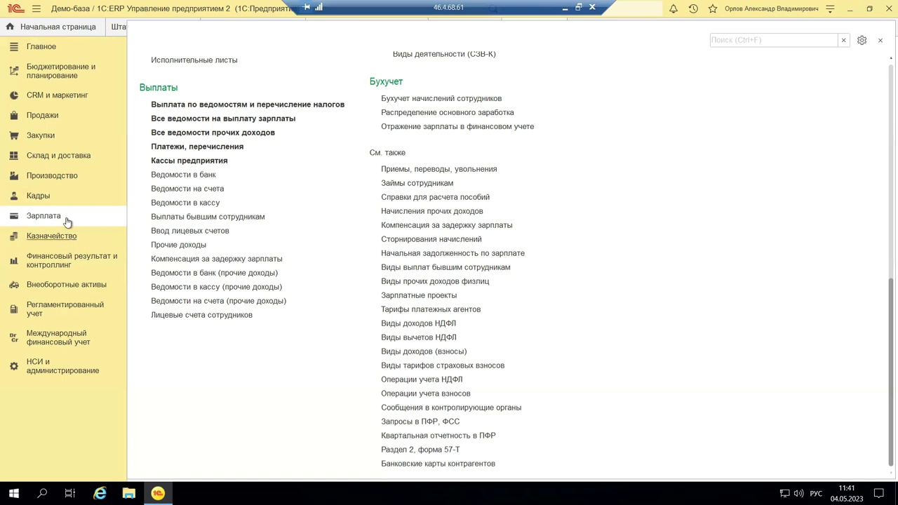
# - Open the Должности list from the Кадры section and open the card of the position Мастер
pyautogui.click(55, 197)
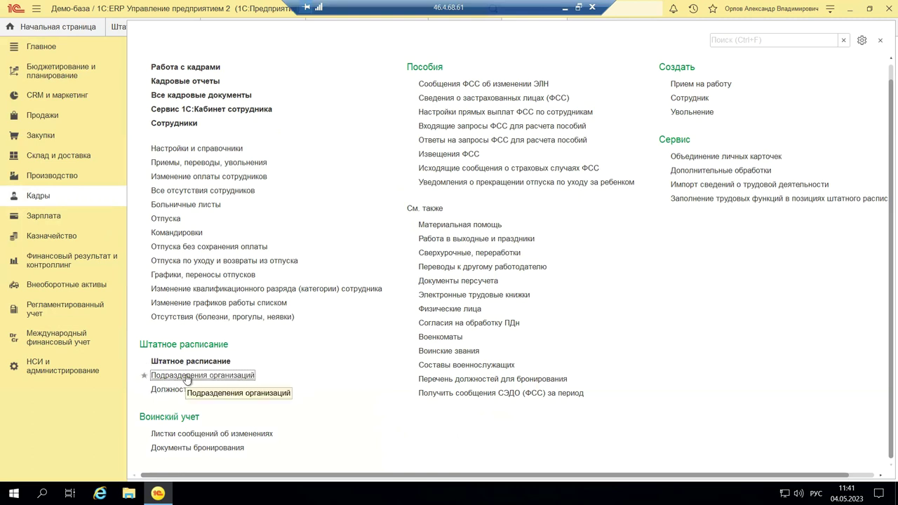
pyautogui.click(172, 389)
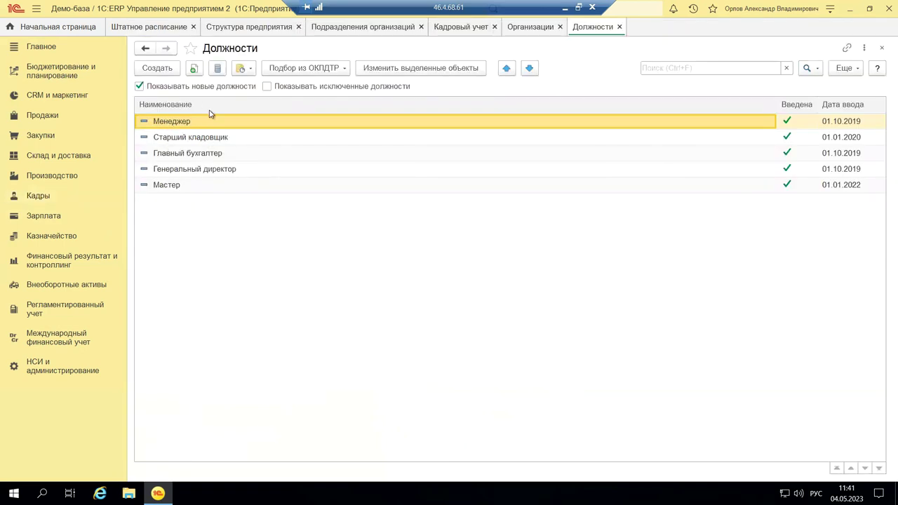
pyautogui.click(154, 186)
pyautogui.rightClick(152, 185)
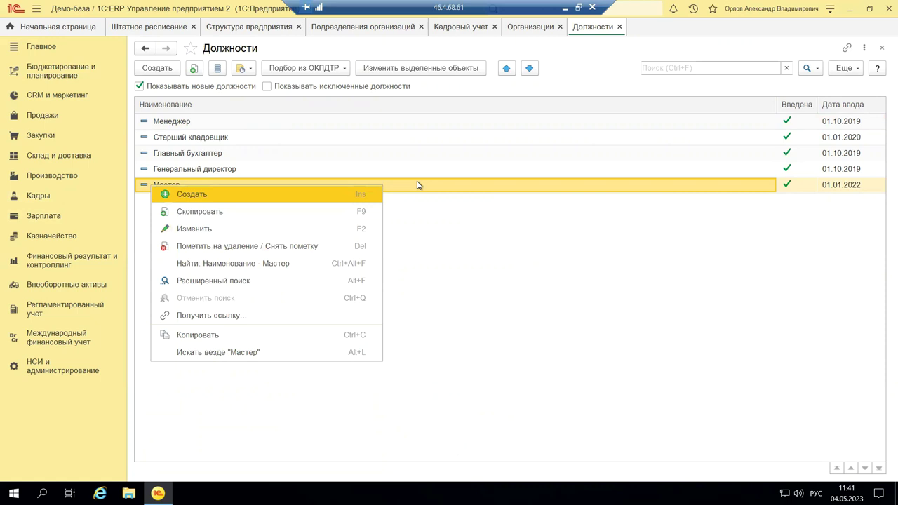
pyautogui.press('Escape')
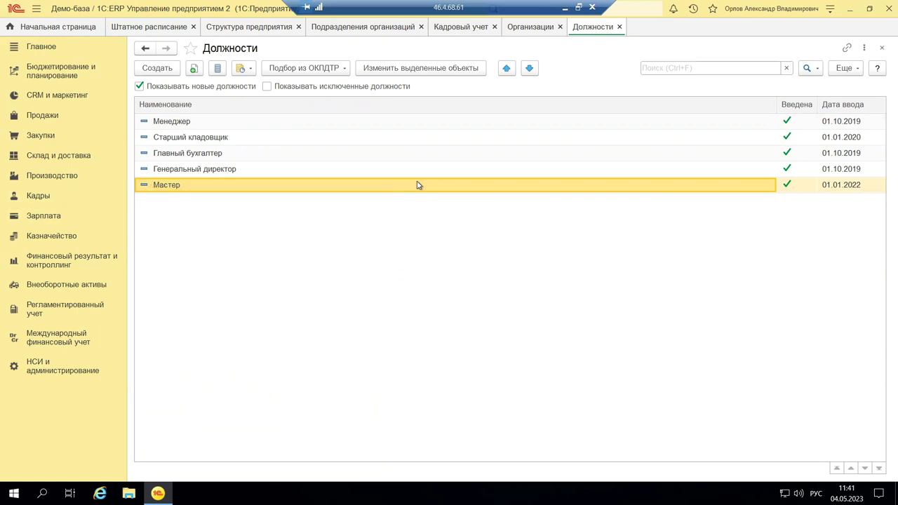
pyautogui.doubleClick(163, 184)
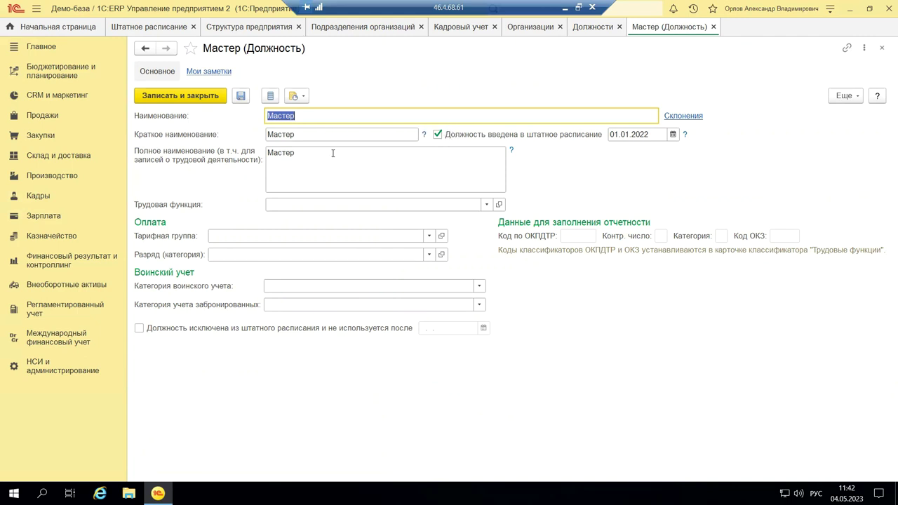
# - Open the full Трудовые функции list for the position's Трудовая функция, review its entries, and close it without choosing one
pyautogui.click(319, 207)
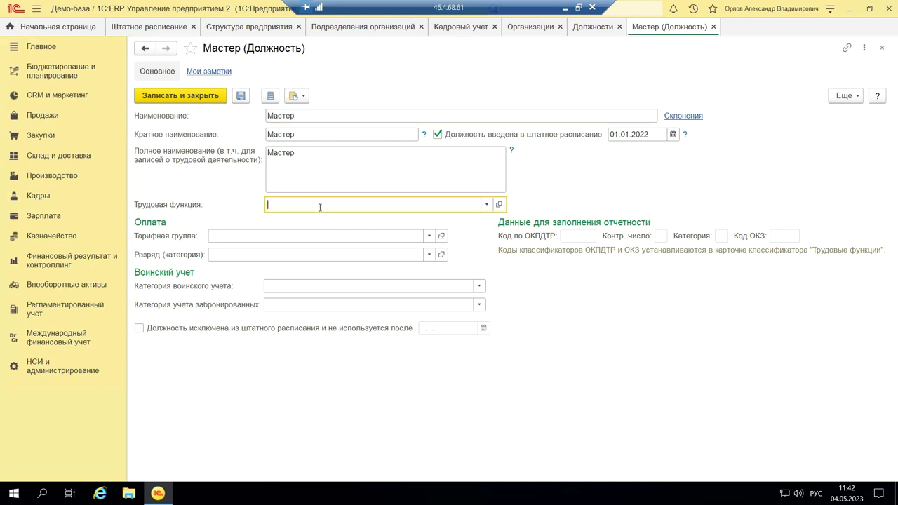
pyautogui.click(486, 204)
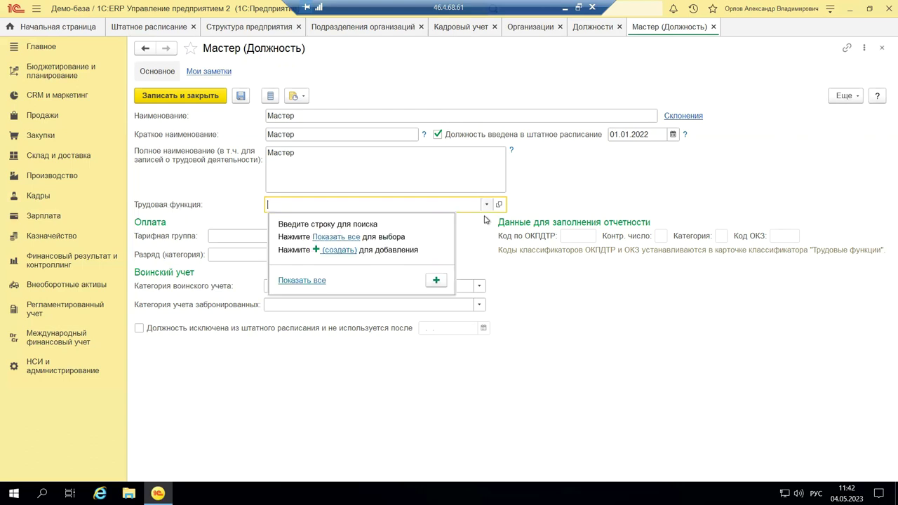
pyautogui.click(330, 237)
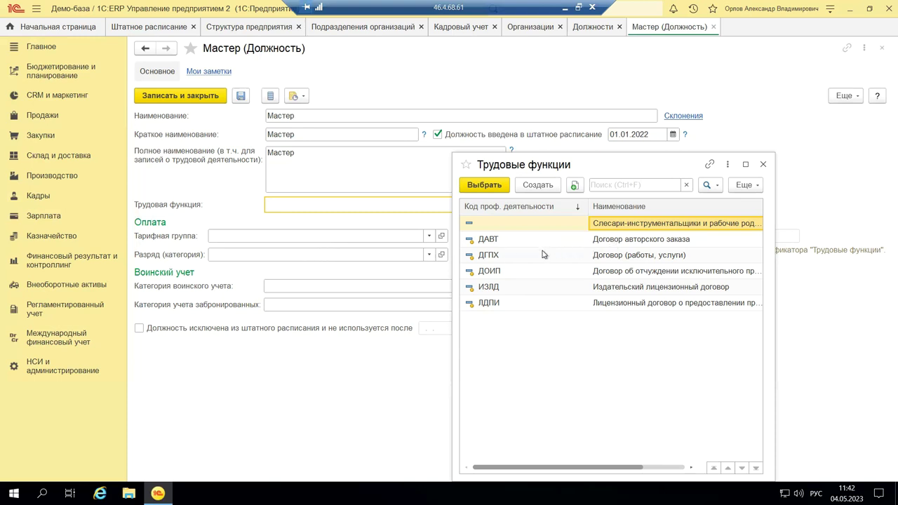
pyautogui.click(490, 259)
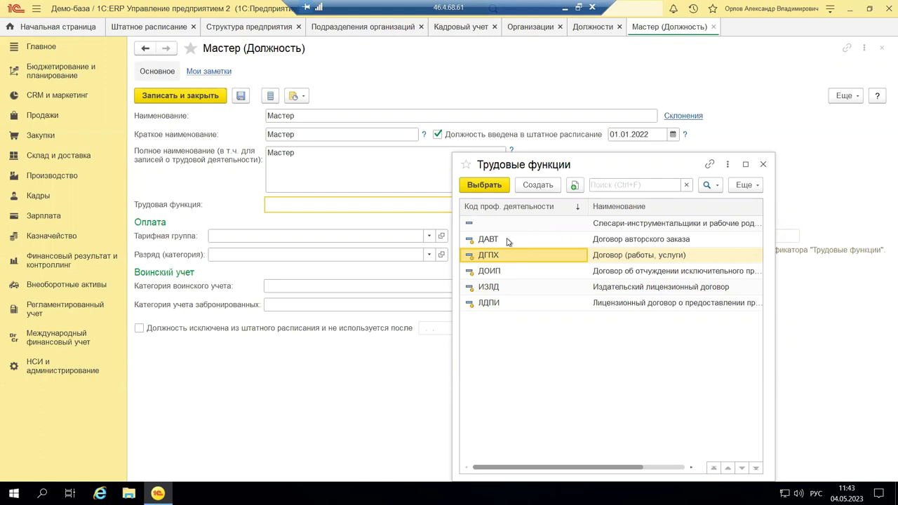
pyautogui.click(470, 224)
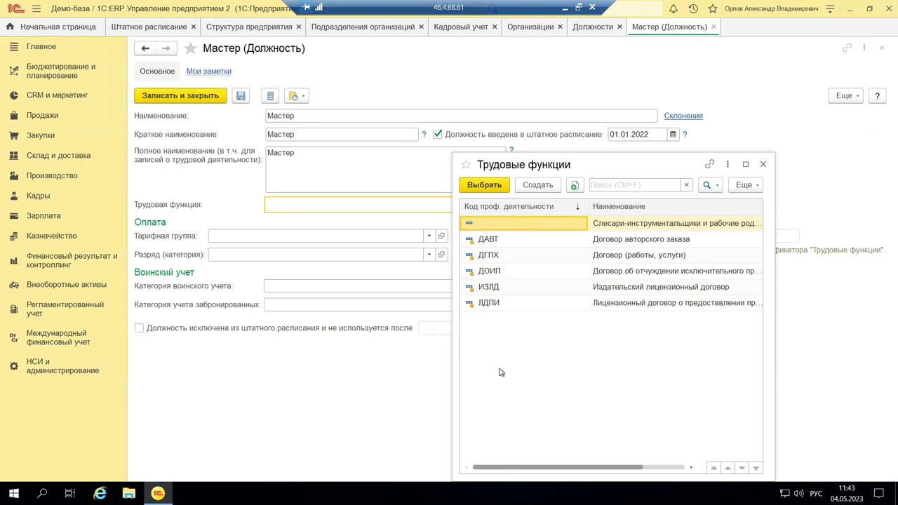
pyautogui.click(247, 203)
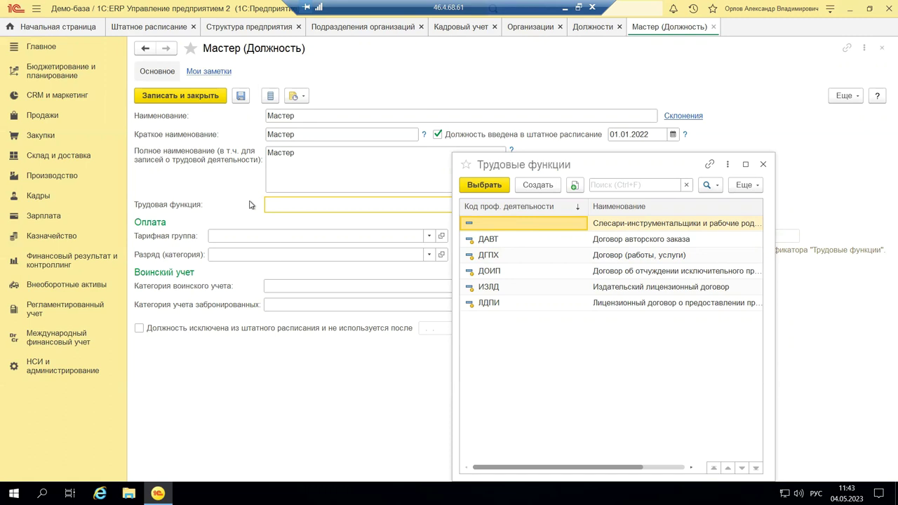
pyautogui.click(763, 164)
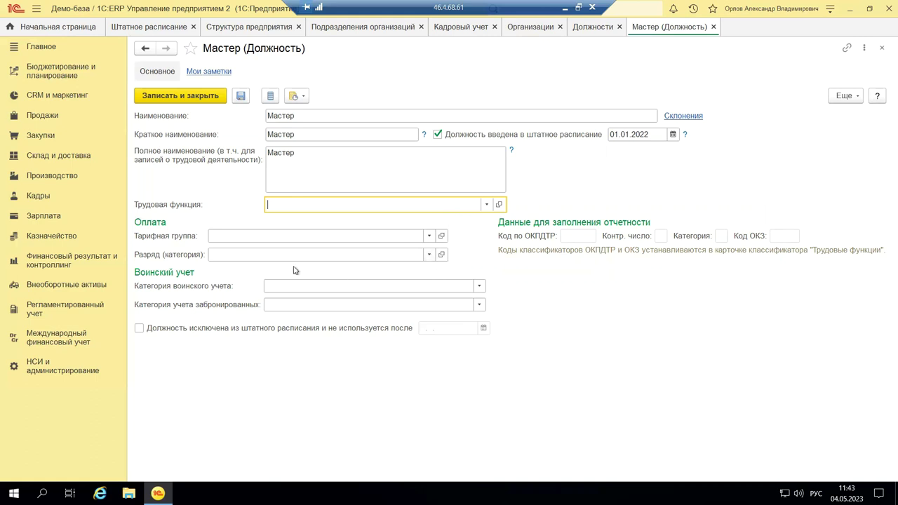
# - Review the available values of Категория воинского учета and Категория учета забронированных in the position card without choosing any
pyautogui.click(480, 287)
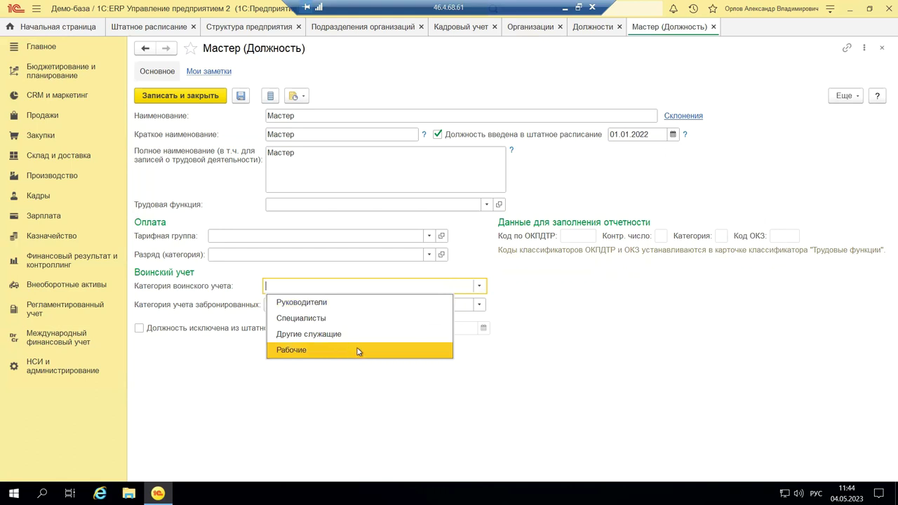
pyautogui.click(538, 324)
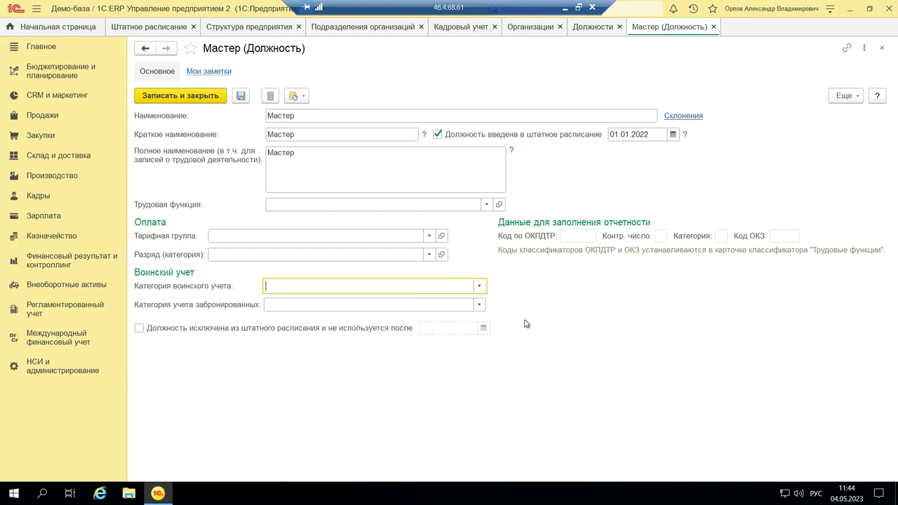
pyautogui.click(477, 306)
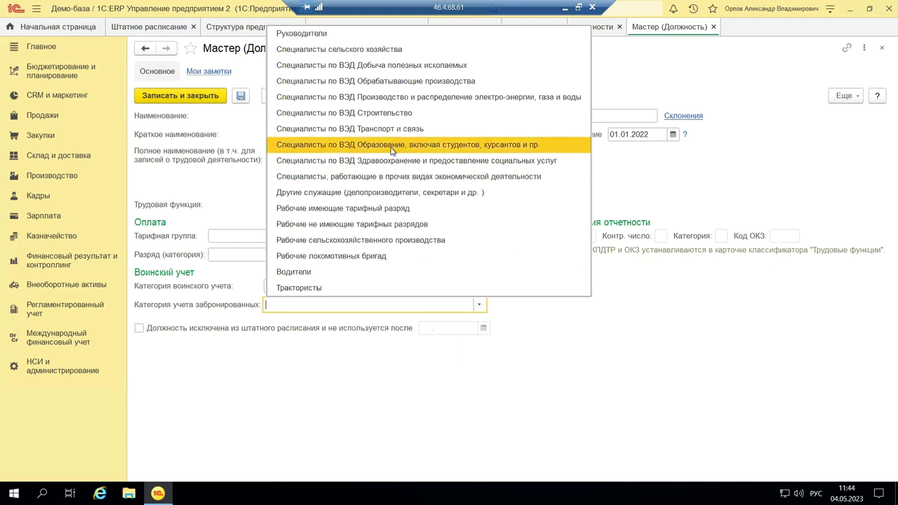
pyautogui.click(339, 394)
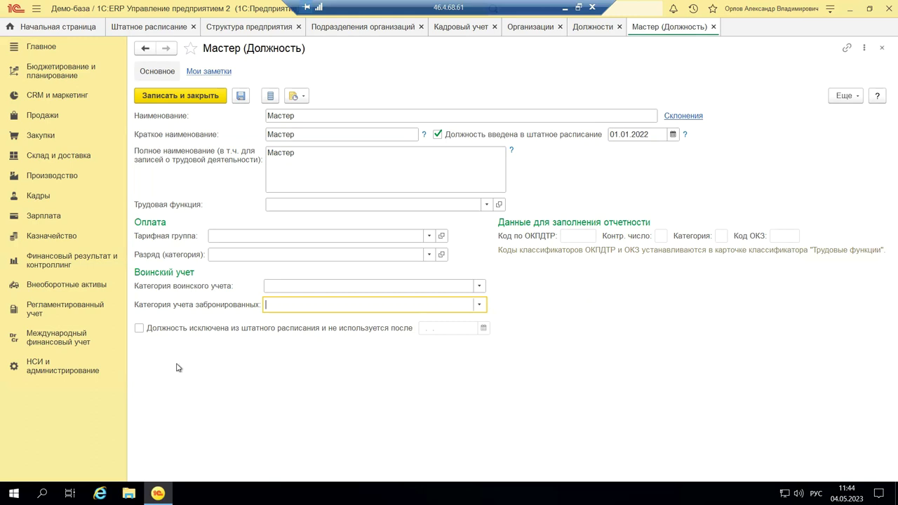
# - Try marking the position Мастер as excluded from the staffing table, clear the mark, and close the card without saving
pyautogui.click(139, 328)
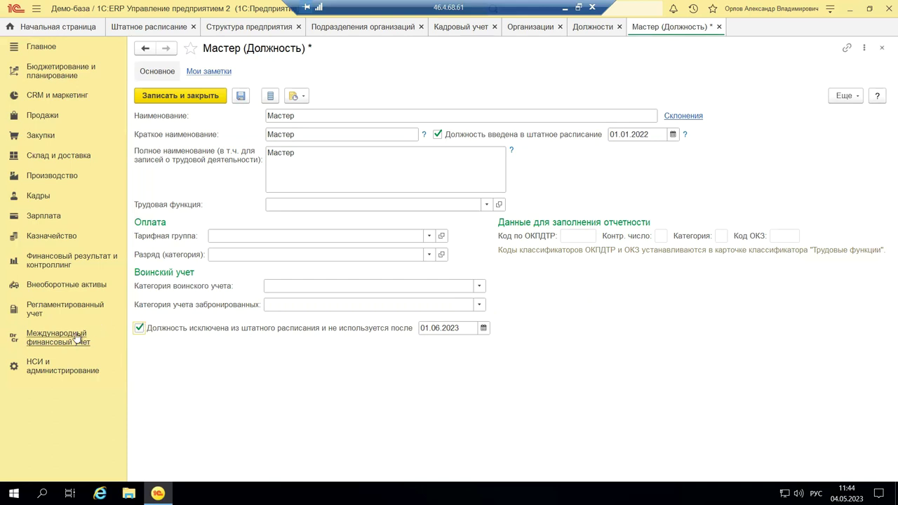
pyautogui.click(139, 328)
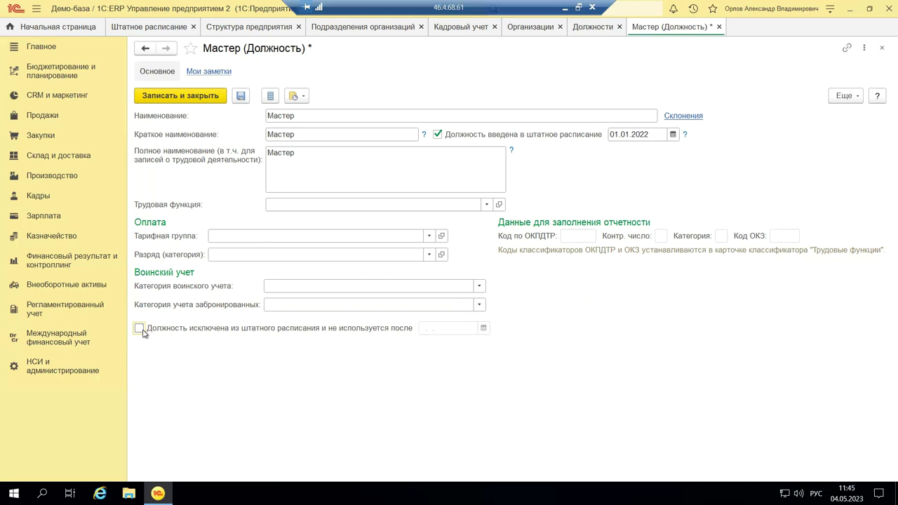
pyautogui.click(140, 329)
pyautogui.click(139, 329)
pyautogui.click(881, 48)
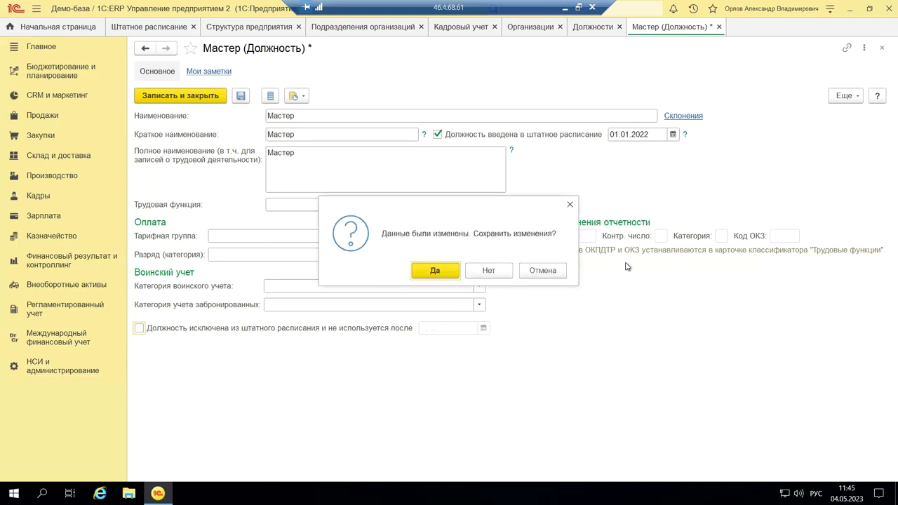
pyautogui.click(486, 271)
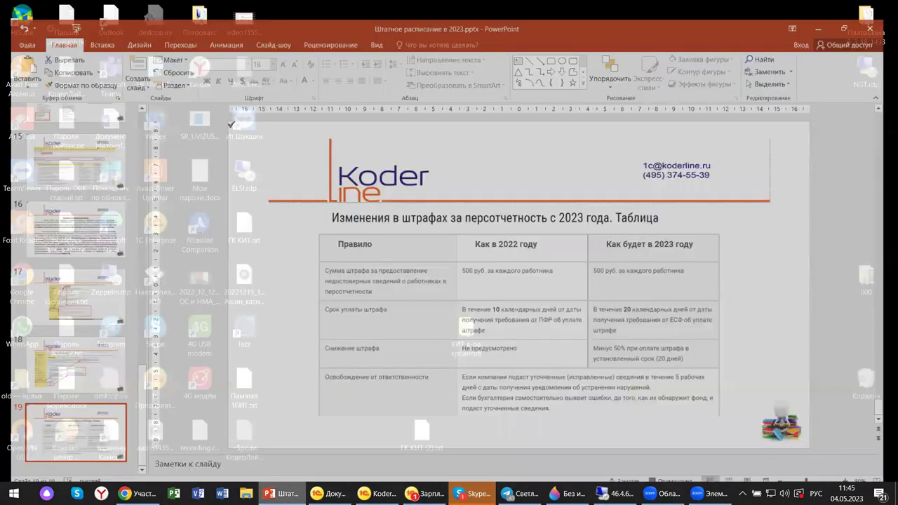
# - Return to the remote 1C:ERP session and look through the commands of the Регламентированный учет and Зарплата sections
pyautogui.click(273, 477)
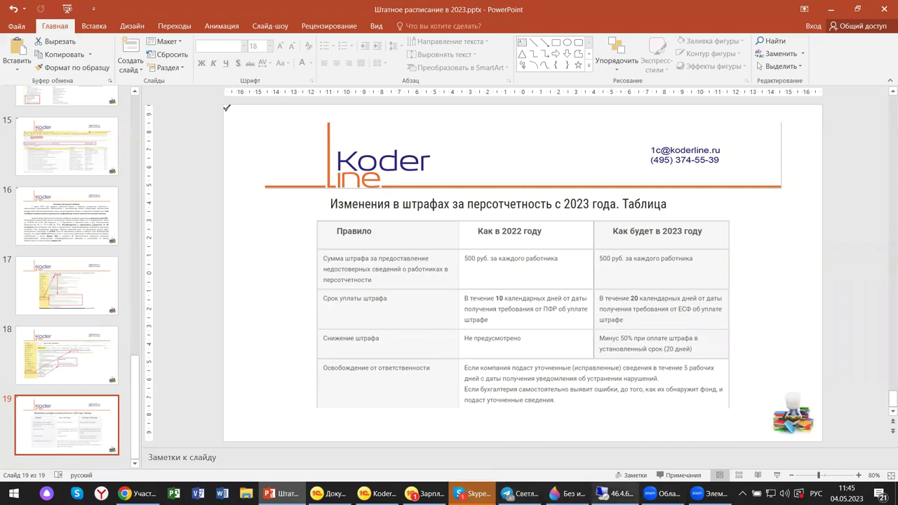
pyautogui.click(618, 493)
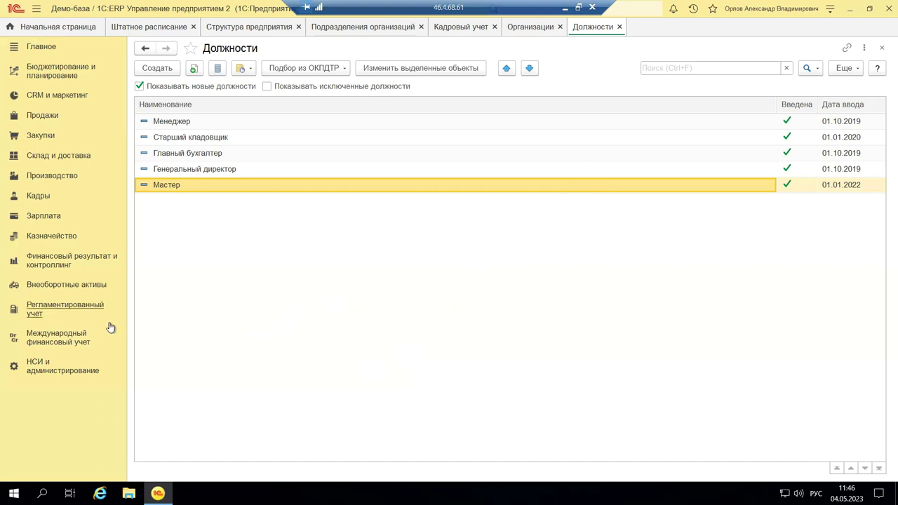
pyautogui.click(59, 309)
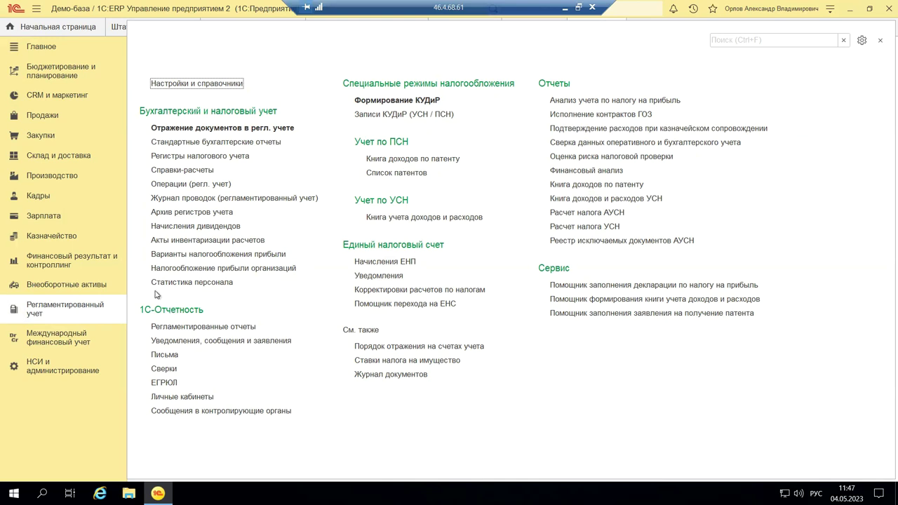
pyautogui.click(40, 219)
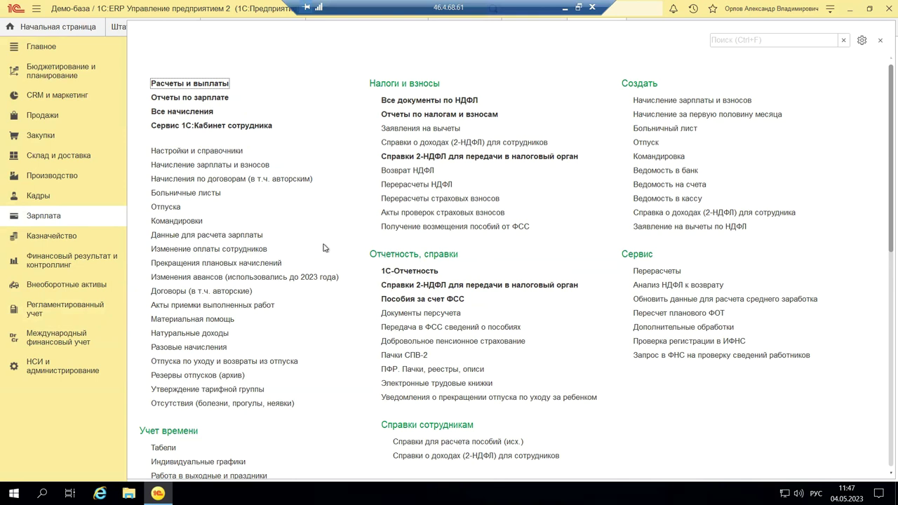
# - Switch to 1C:Зарплата и управление персоналом and close the unsaved new Листок сообщения об изменениях
pyautogui.click(566, 8)
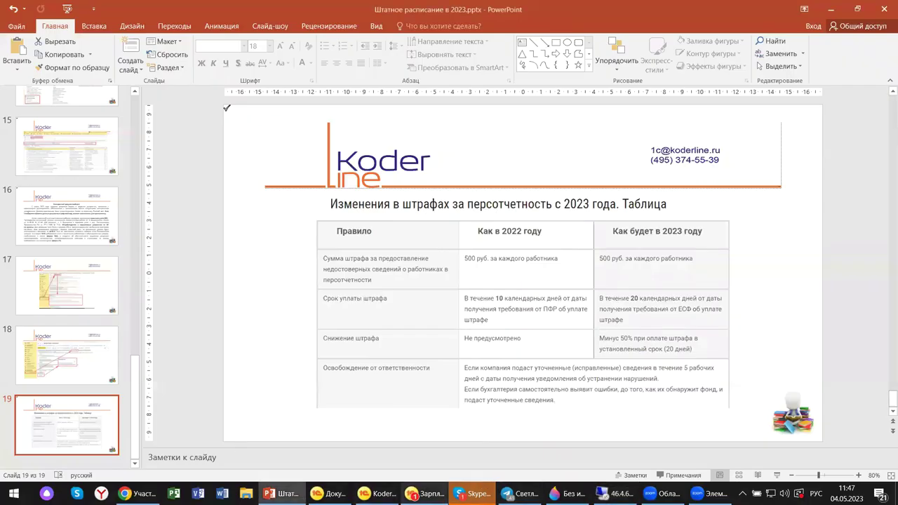
pyautogui.click(426, 493)
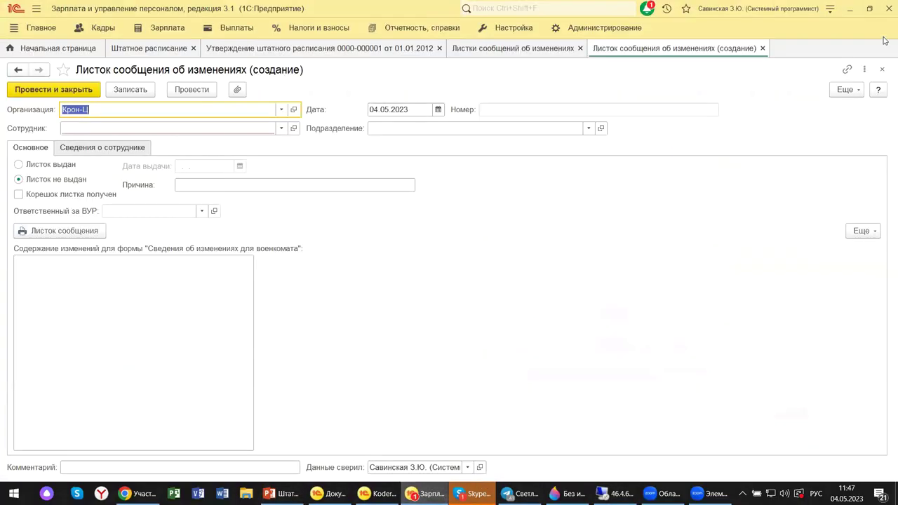
pyautogui.click(884, 69)
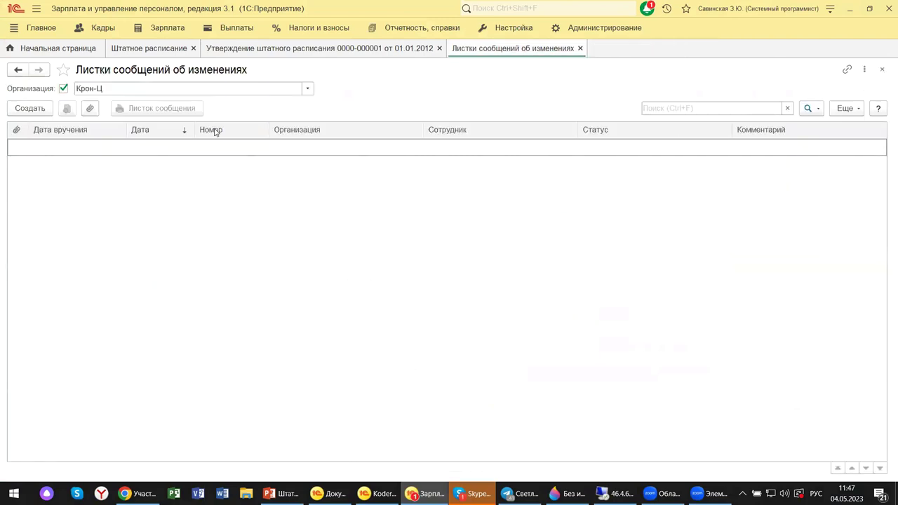
# - Look through the commands of the Кадры, Зарплата and Отчетность, справки sections
pyautogui.click(98, 28)
pyautogui.scroll(3, 137, 214)
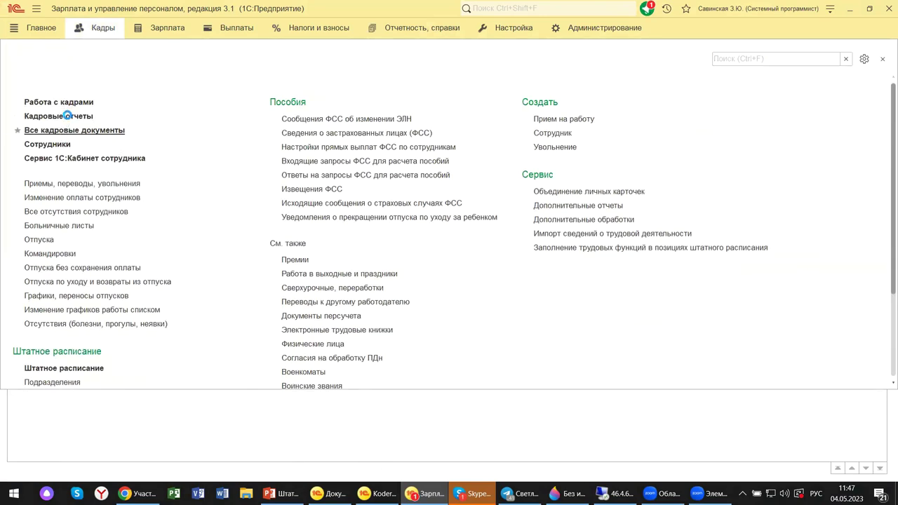
pyautogui.click(166, 32)
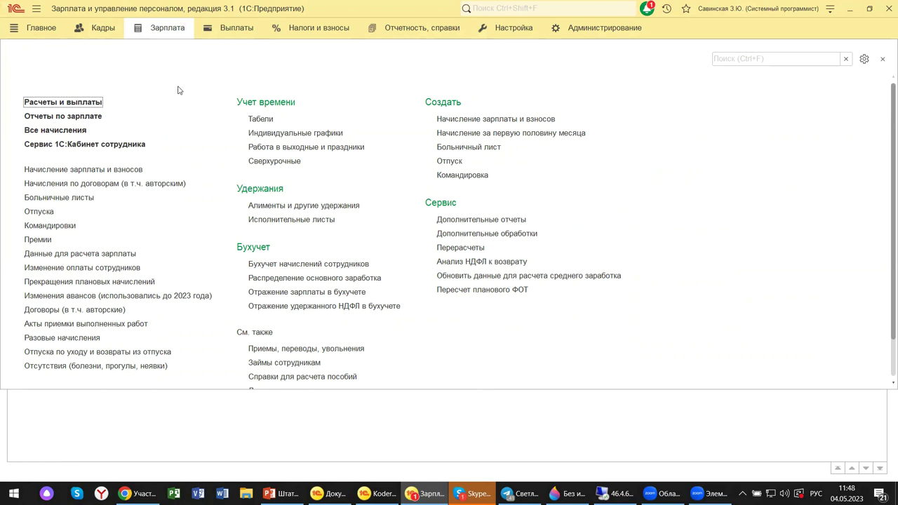
pyautogui.click(410, 33)
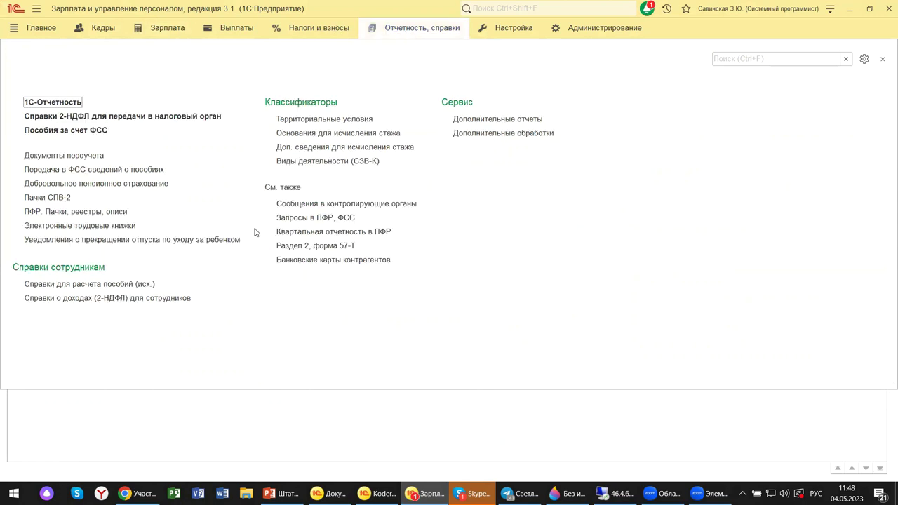